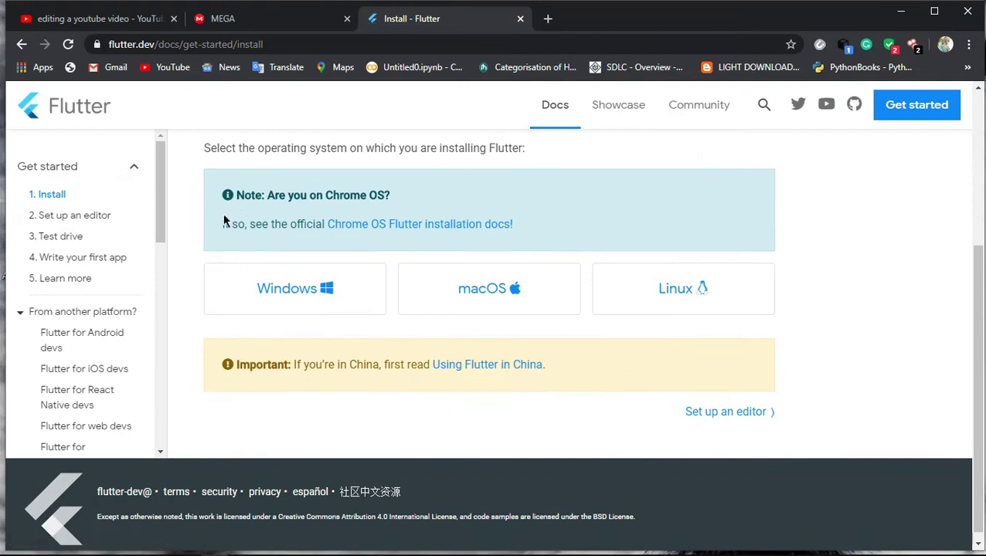
Open the Windows installation guide and highlight its list of system requirements for Flutter.
left_click(310, 283)
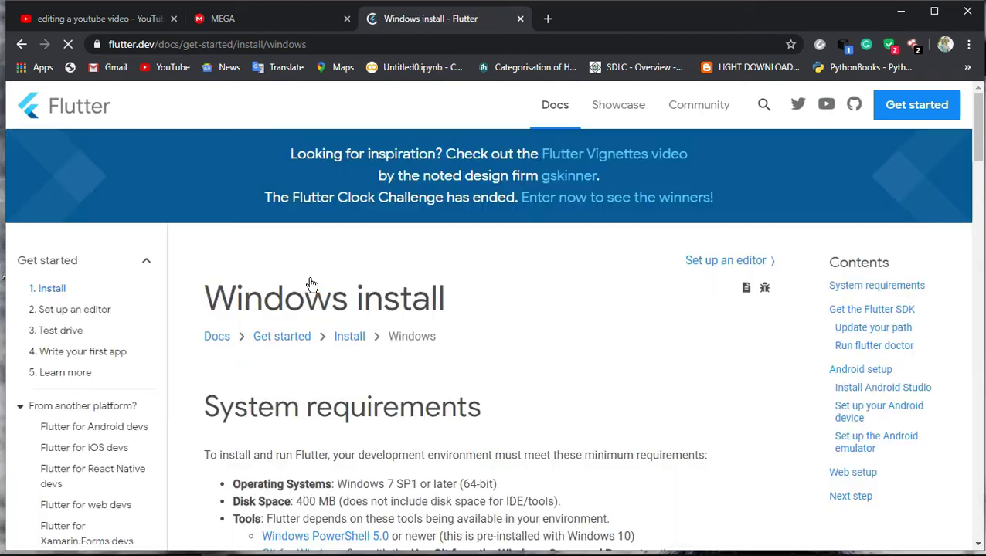
scroll(465, 357, "down", 5)
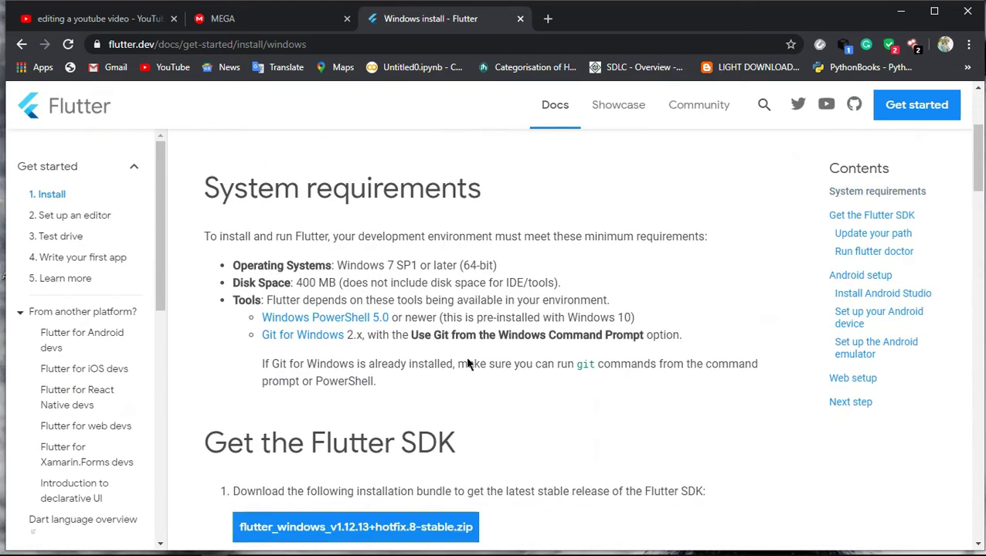
scroll(233, 246, "up", 2)
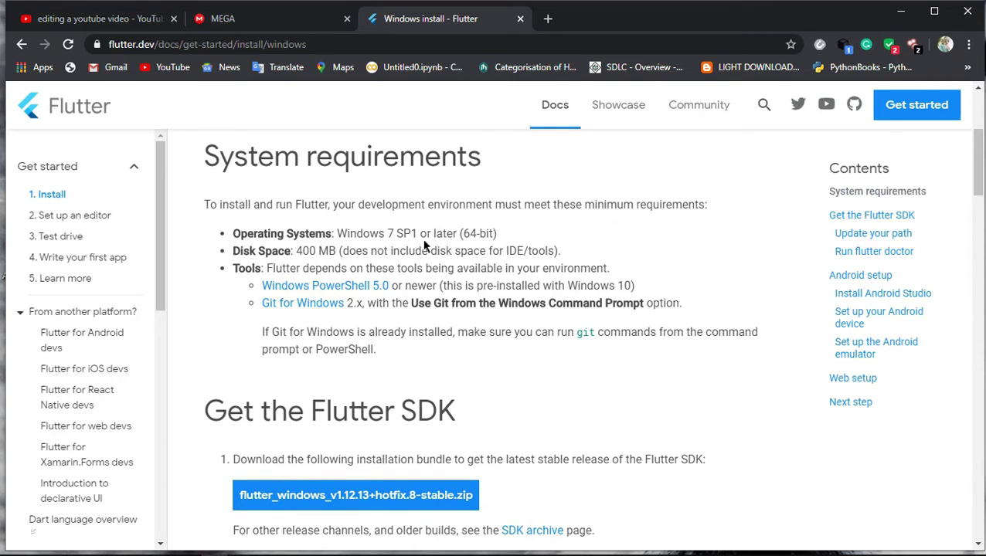
left_click(222, 233)
left_click_drag(223, 235, 396, 359)
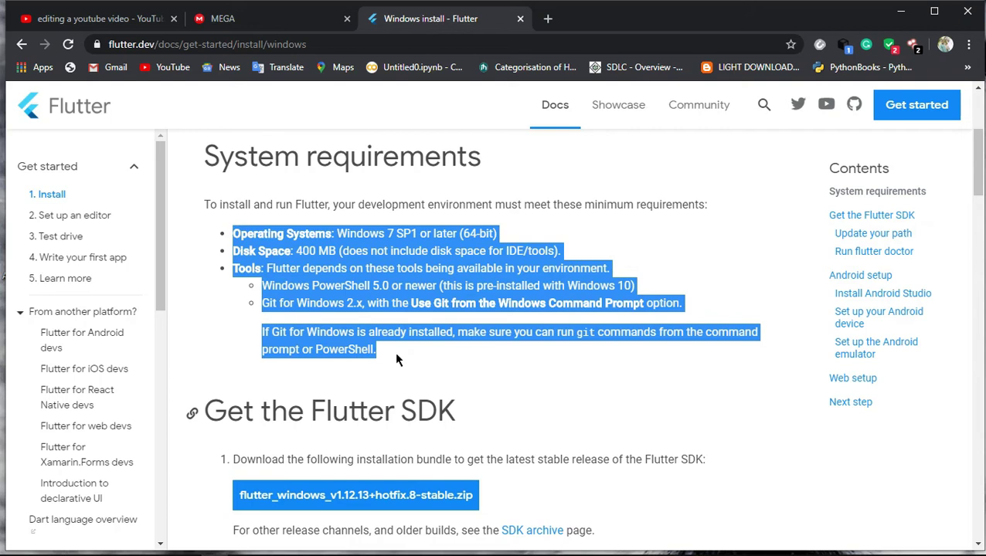
left_click(488, 359)
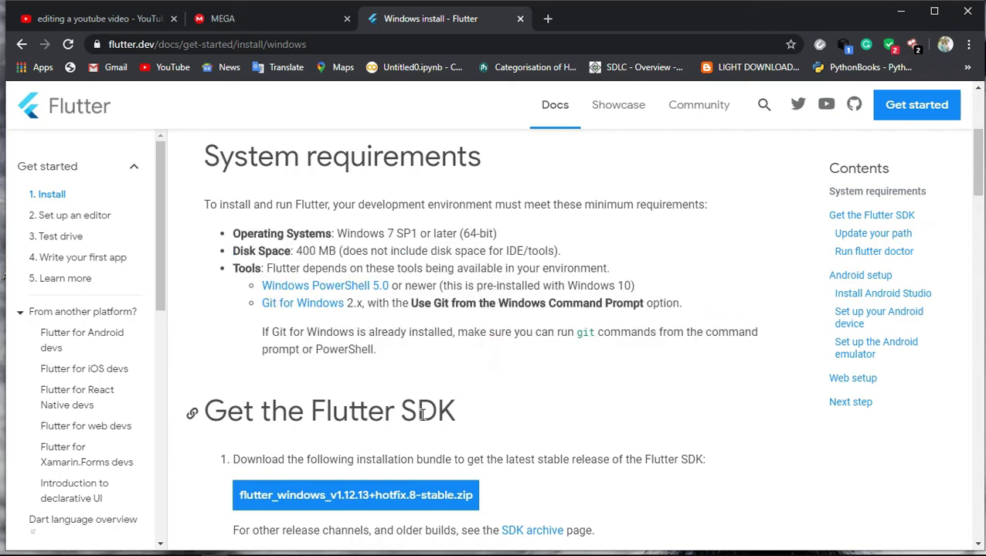
Download the flutter_windows_v1.12.13+hotfix.8-stable.zip bundle from the Get the Flutter SDK section.
scroll(424, 421, "down", 2)
scroll(423, 422, "down", 1)
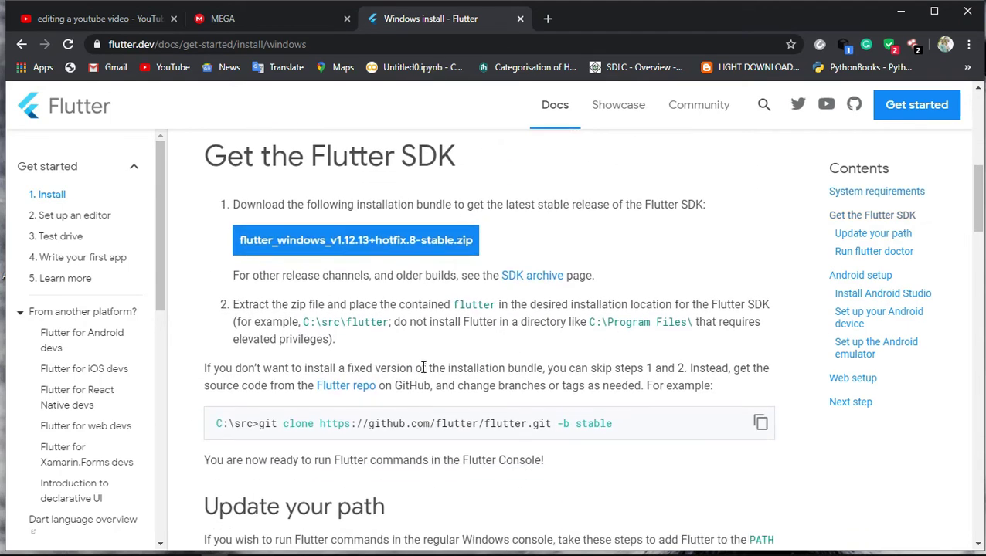
left_click(430, 244)
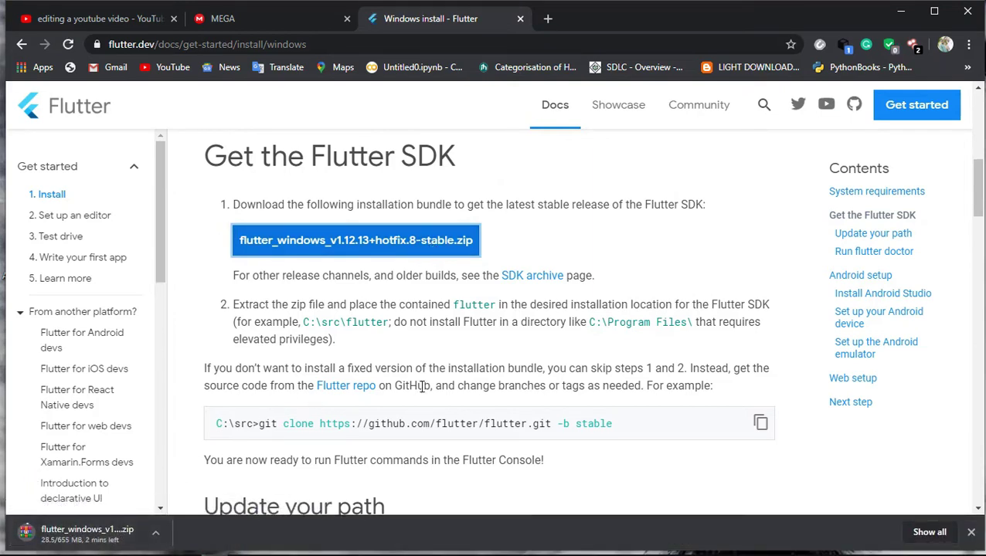
Switch to Notepad and write note 2: "After Downloading the sdk, let create a folder called "src" in the C drive".
key("alt+Tab")
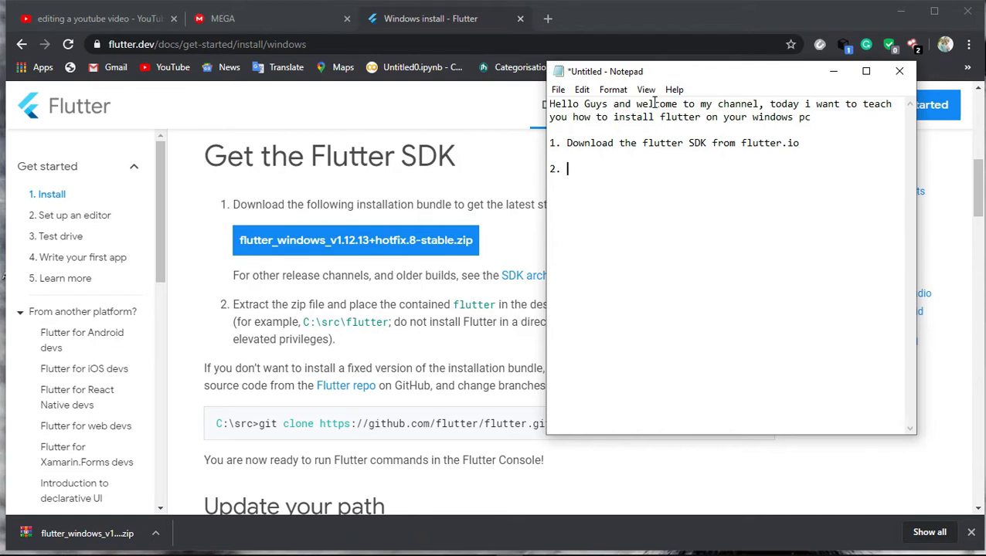
type("After Downloading the sdk, let")
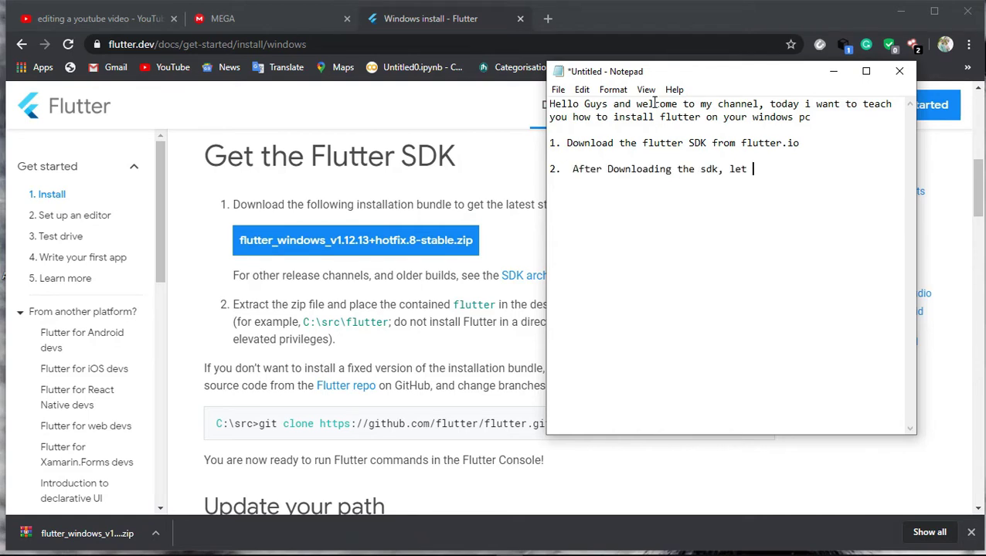
type(" create a fold")
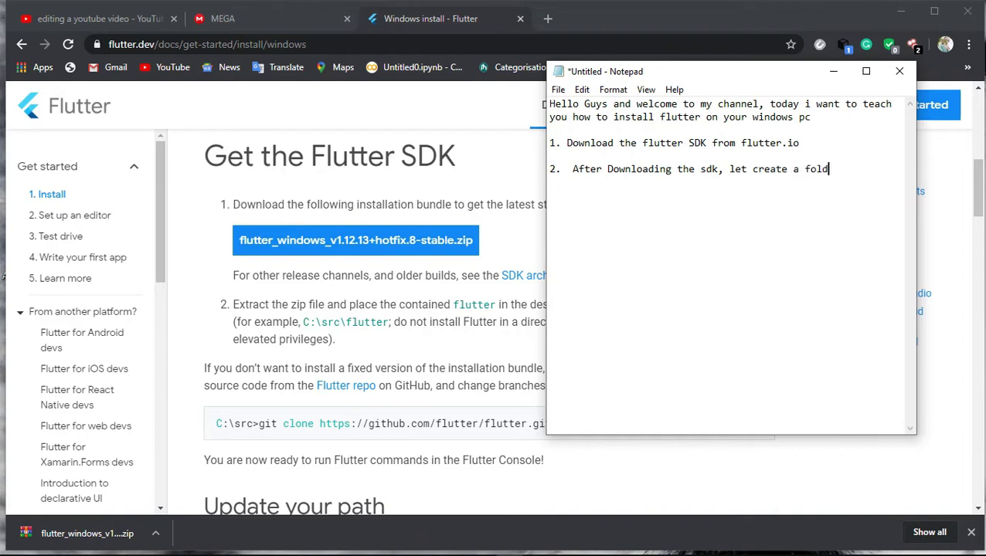
type("er")
type(" call")
type("ed")
type(" \"cr")
key("BackSpace")
key("BackSpace")
type("src\" in the ")
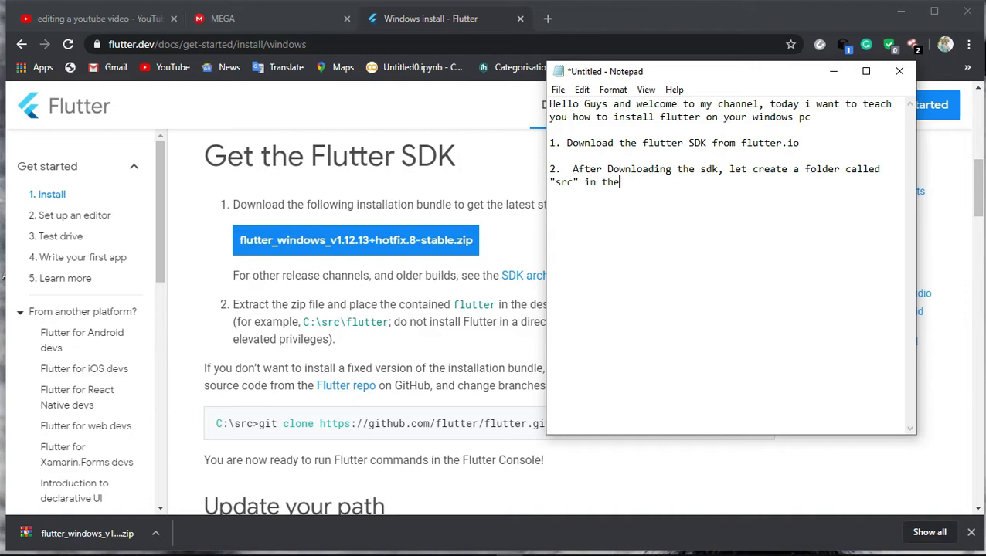
type("C drive")
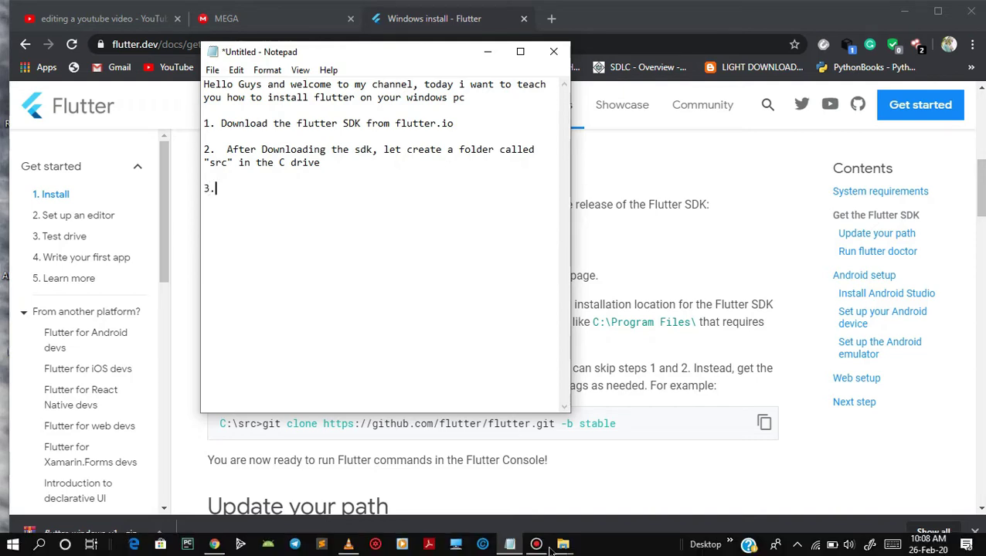
View the C drive's src folder and write note 3: "After creating the folder let now extract our downloaded zip folder into the src folder.".
mouse_move(564, 545)
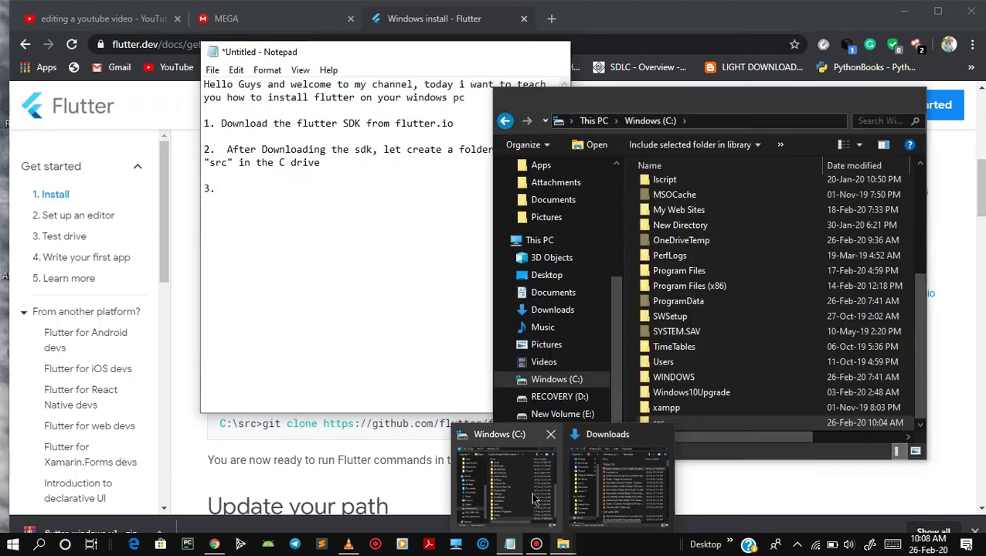
left_click(534, 495)
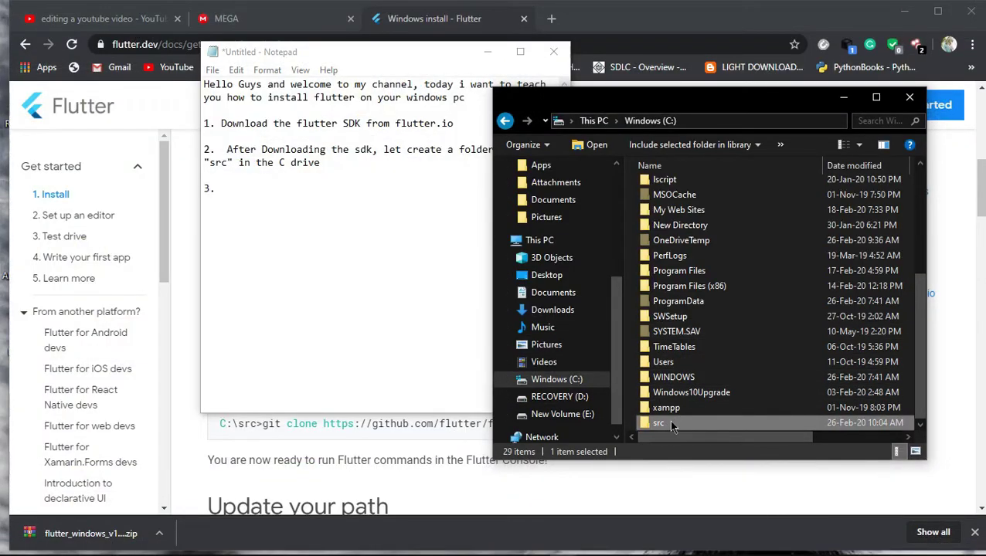
left_click(228, 187)
type("3. After creating the folder let now extract our downloaded zip folder into the src folder.")
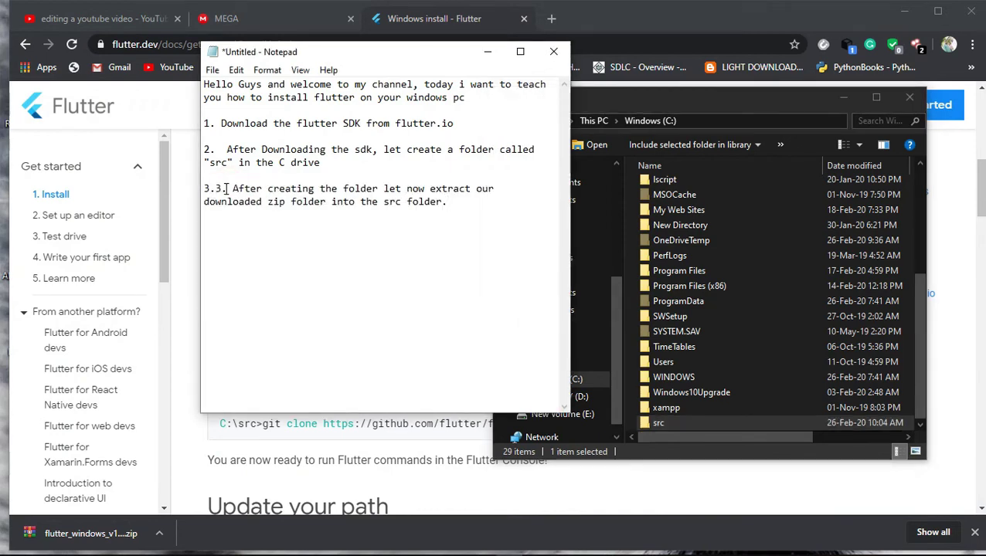
left_click_drag(214, 188, 204, 189)
key("BackSpace")
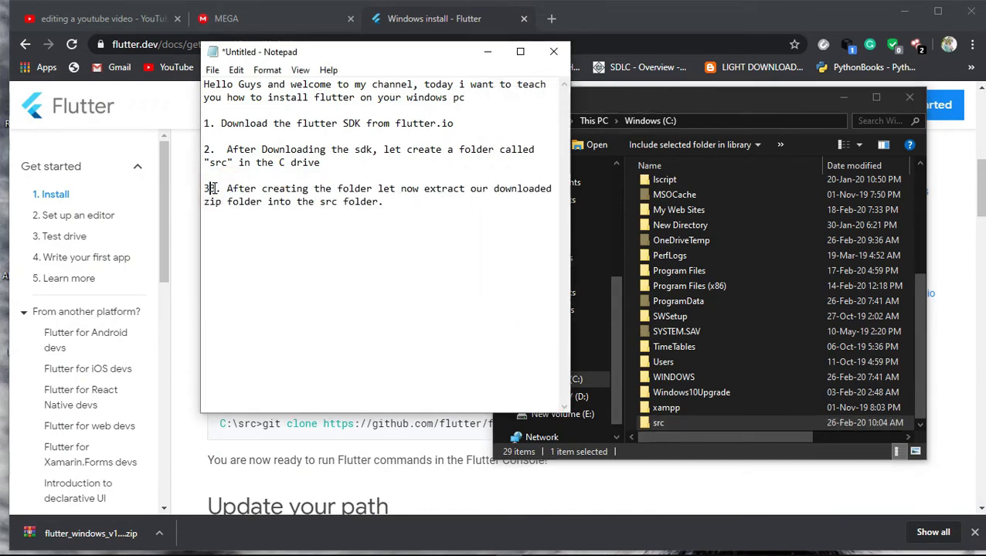
key("BackSpace")
left_click_drag(226, 189, 519, 221)
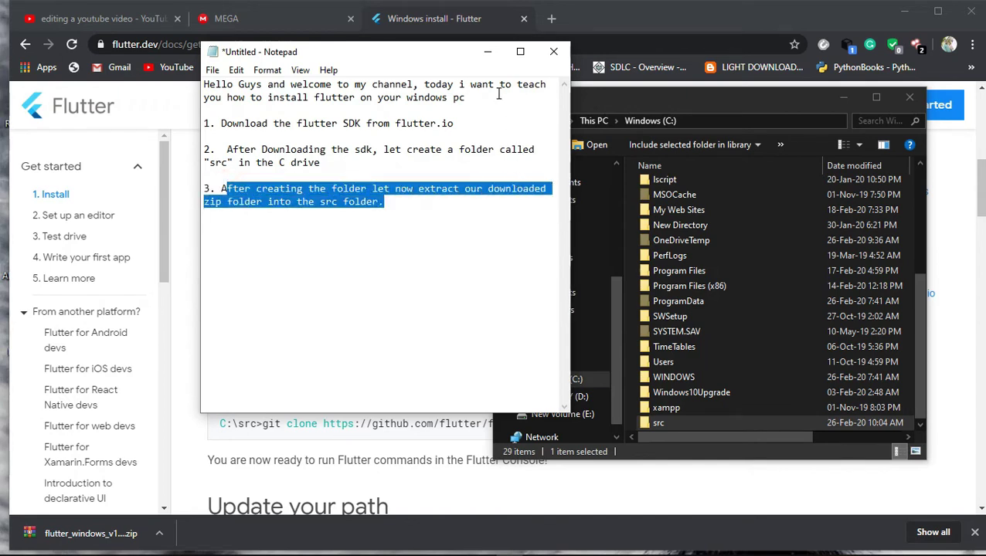
Minimize the Notepad and C drive windows and bring up the Downloads folder in File Explorer.
left_click(488, 51)
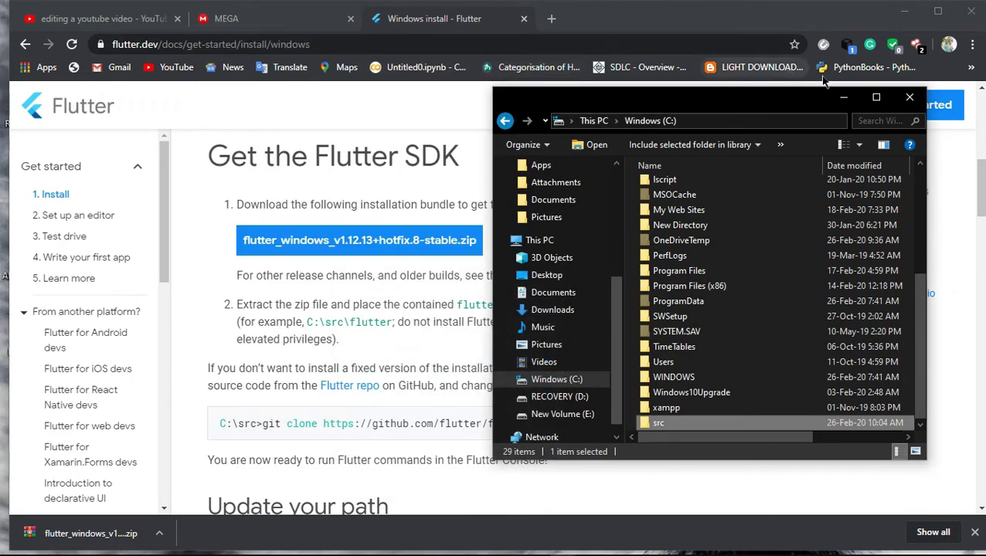
left_click(843, 97)
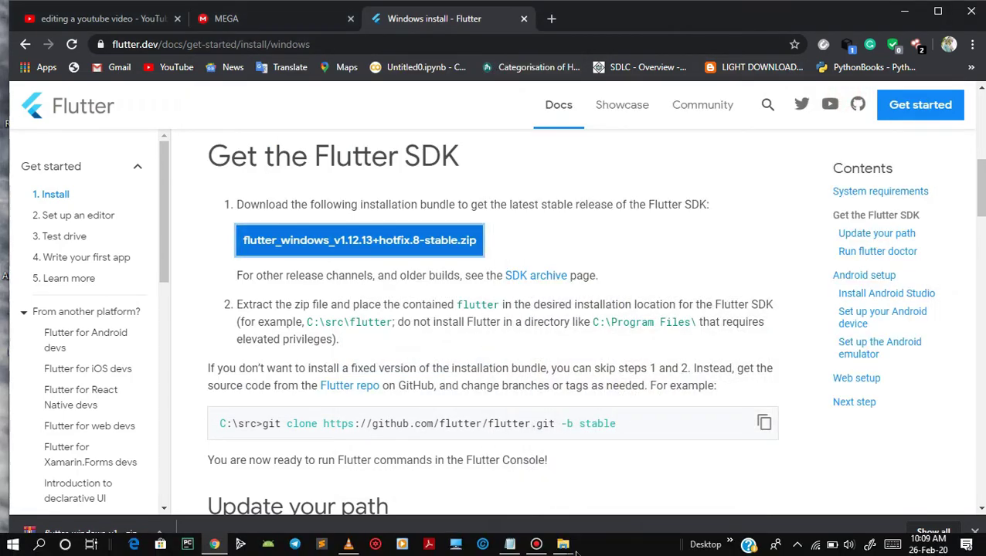
mouse_move(562, 544)
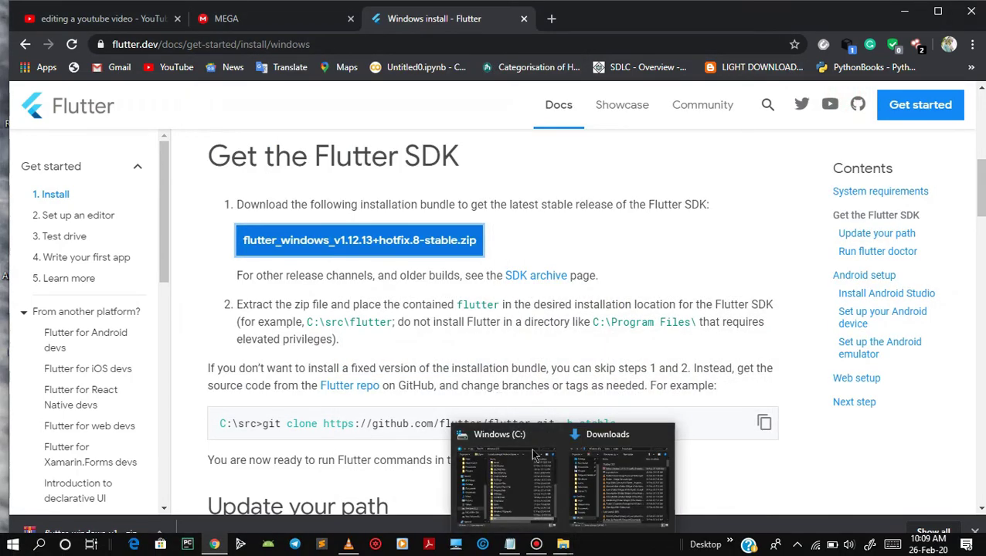
left_click(616, 488)
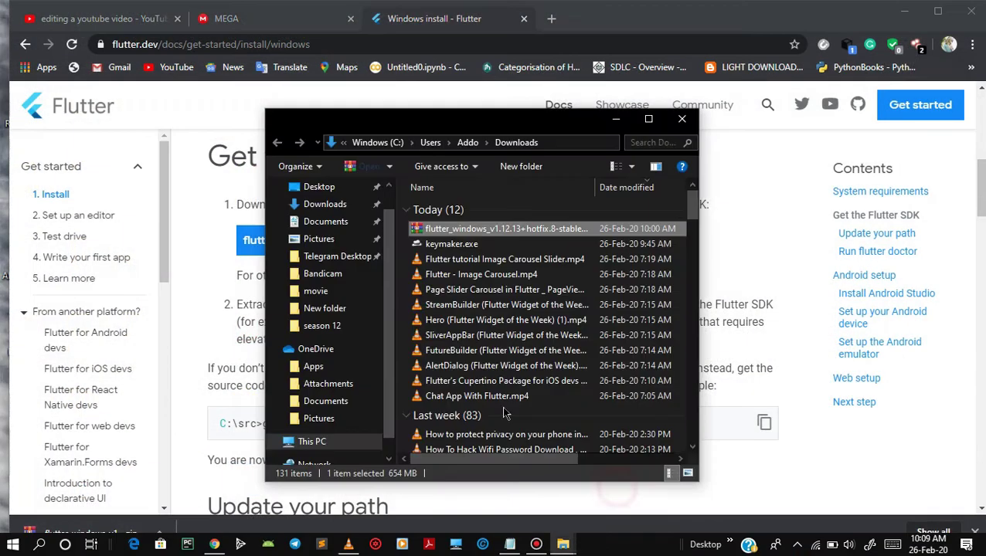
Extract the flutter_windows_v1.12.13+hotfix.8-stable archive with WinRAR to the destination path C:\src.
right_click(532, 230)
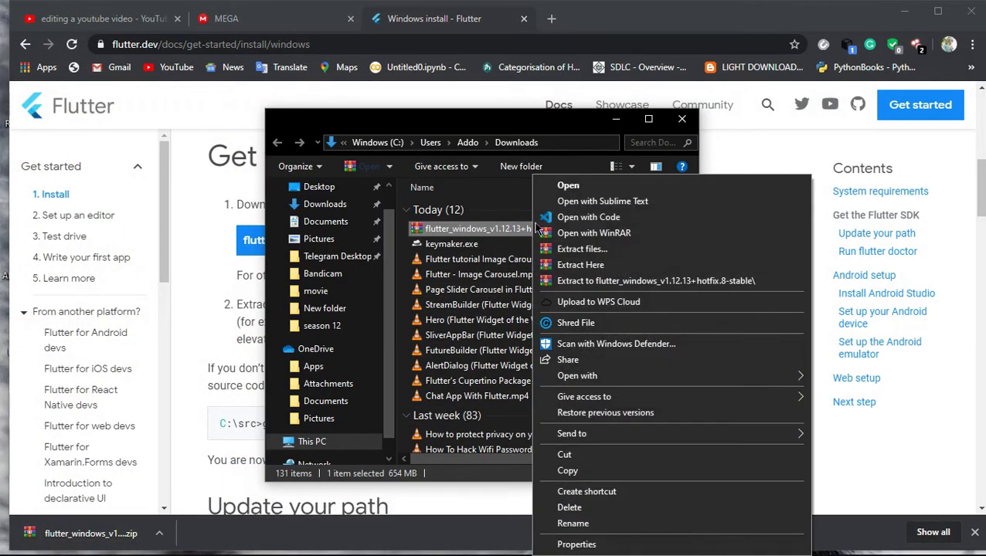
left_click(576, 249)
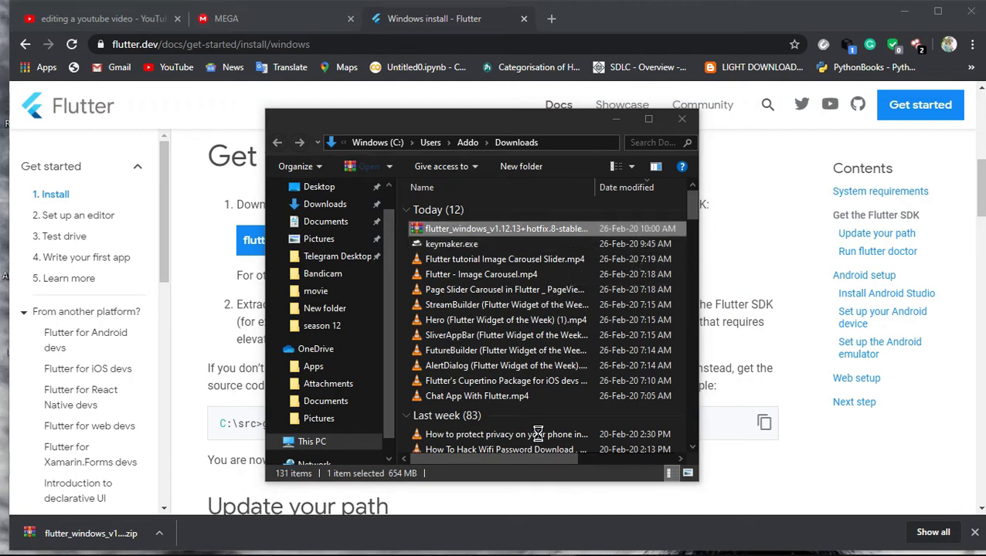
left_click(558, 328)
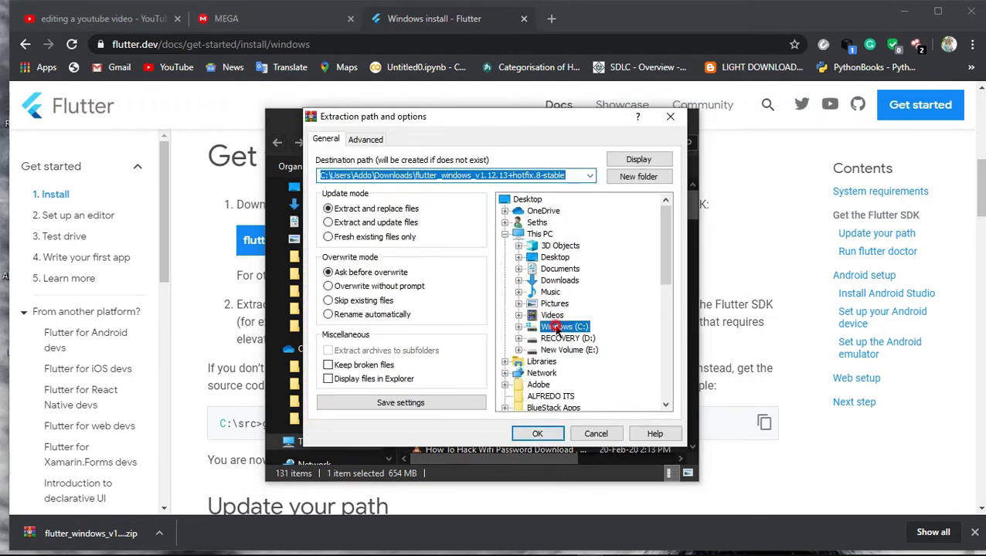
scroll(573, 346, "down", 5)
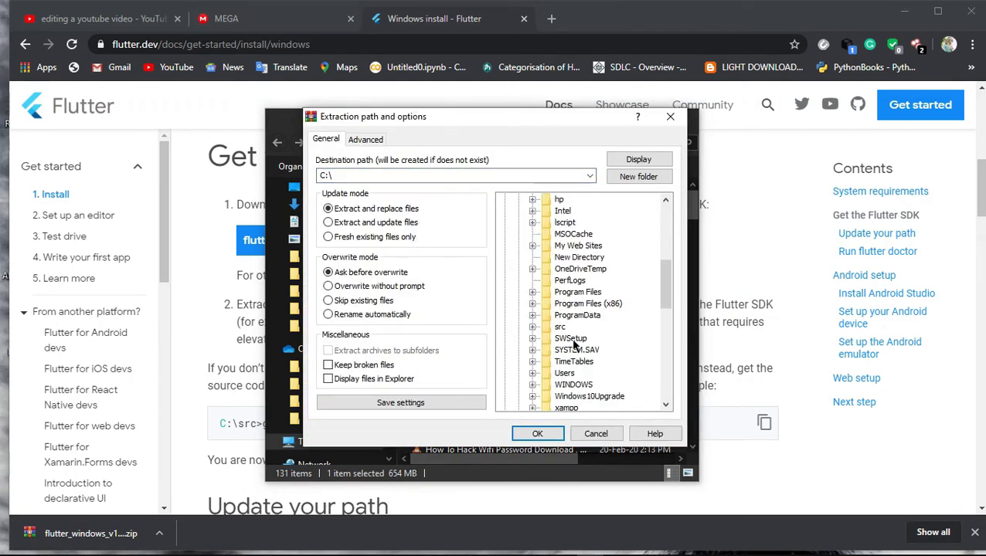
left_click(545, 257)
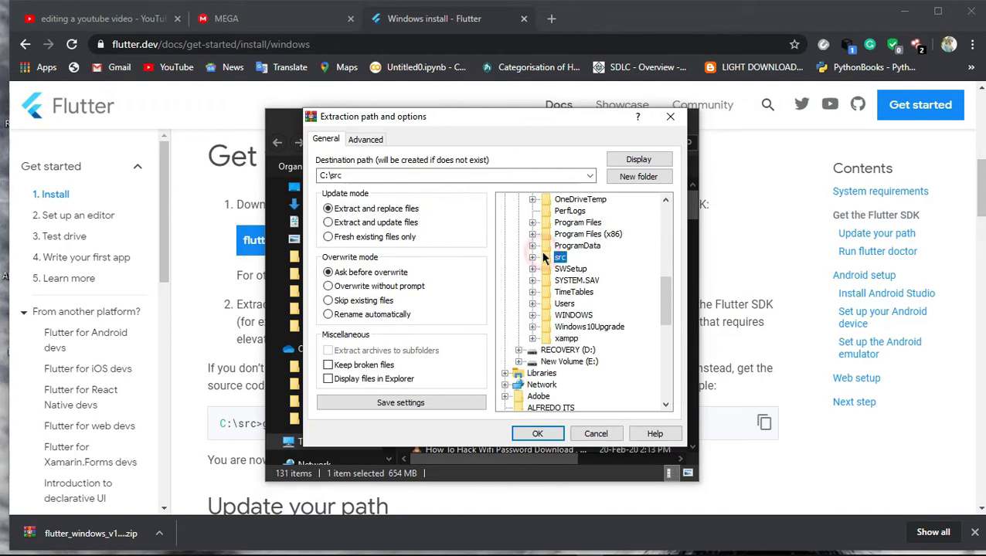
left_click(538, 434)
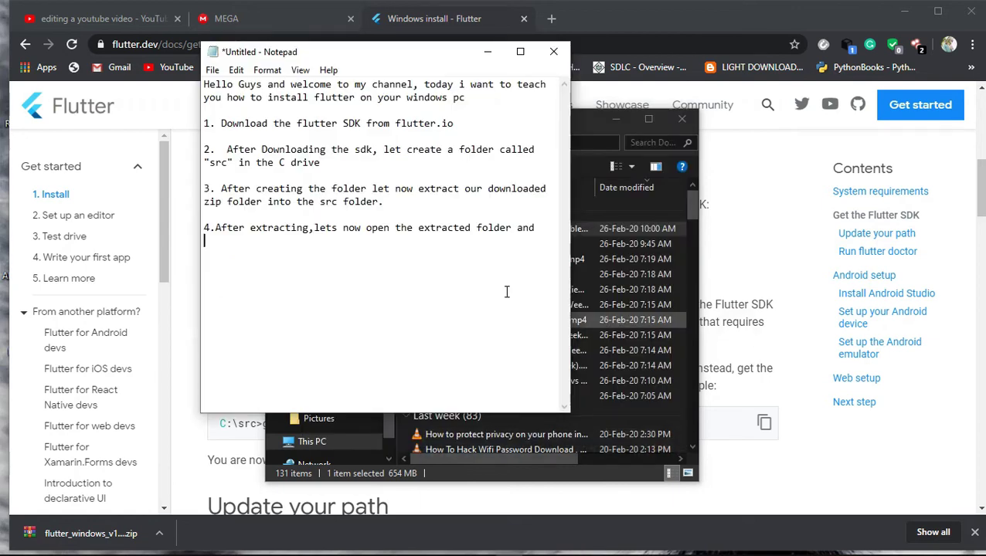
Complete note 4 in Notepad so it ends with: open the "console.bat" file.
key("Return")
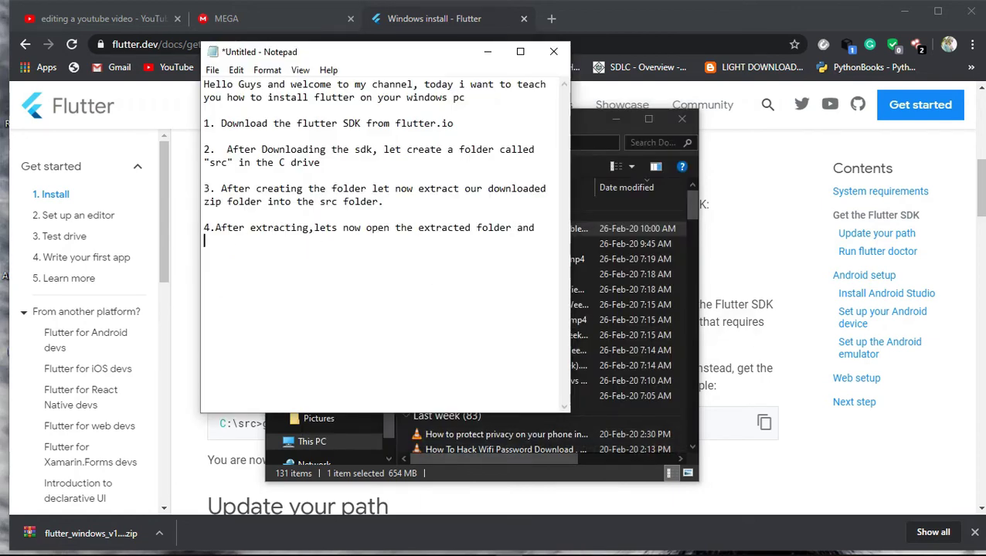
type("th")
type("e \"console")
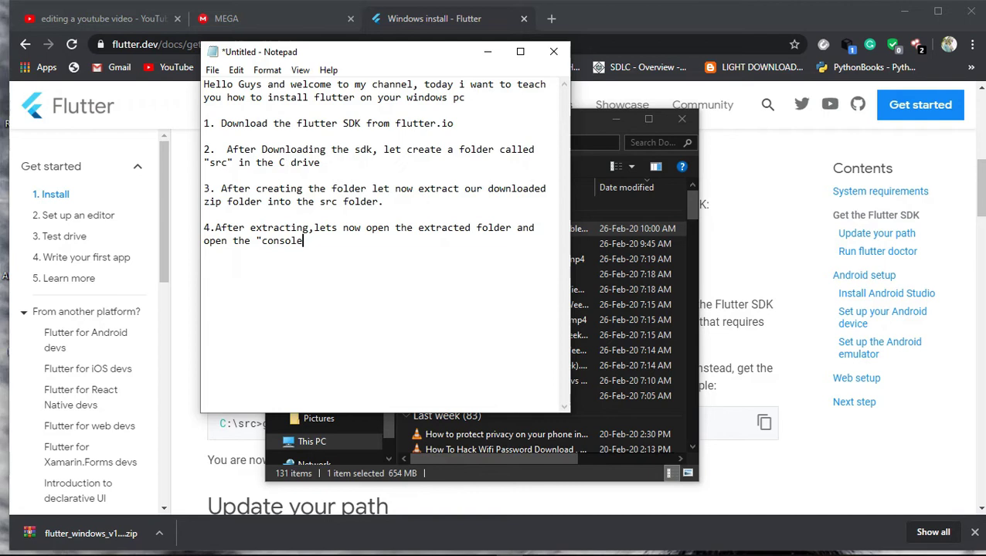
type(".bat\" file")
Move the Notepad and Downloads windows apart and open the Windows (C:) drive in File Explorer.
left_click_drag(422, 61, 192, 90)
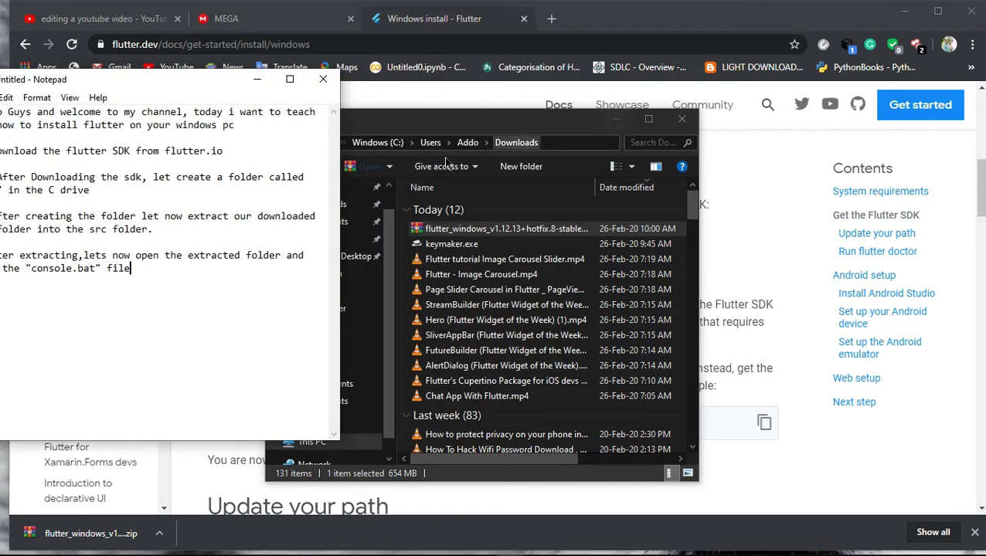
left_click_drag(443, 121, 516, 104)
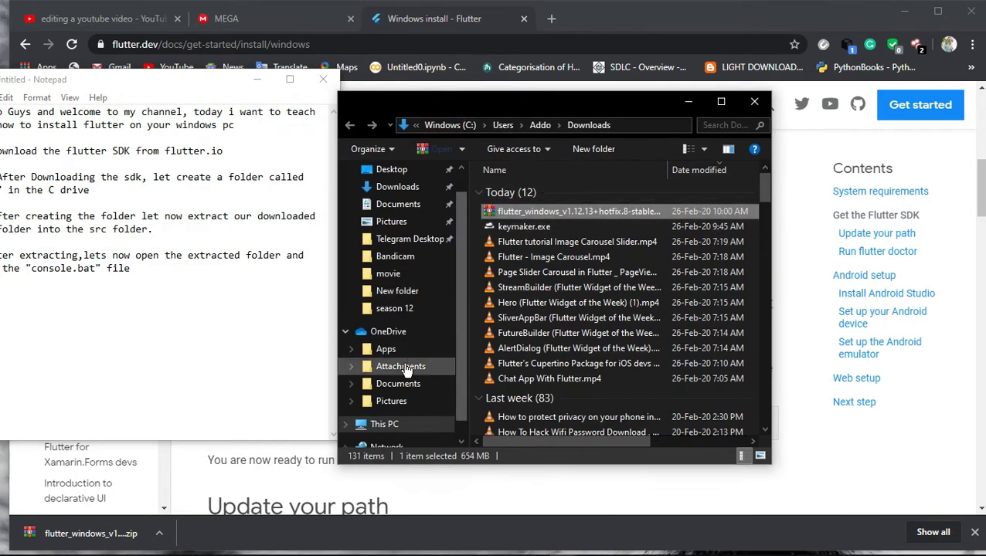
left_click(387, 424)
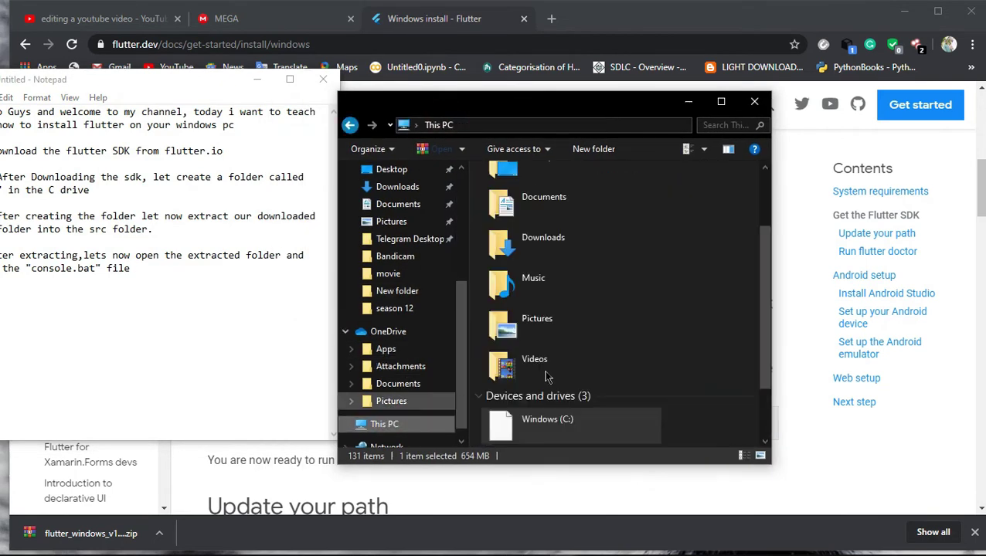
scroll(564, 367, "down", 2)
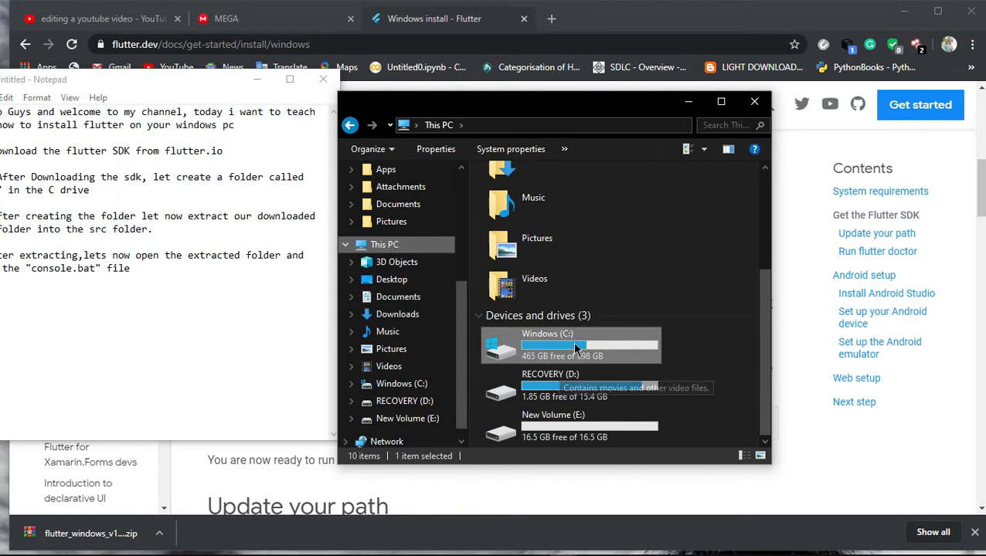
left_click(575, 347)
double_click(576, 348)
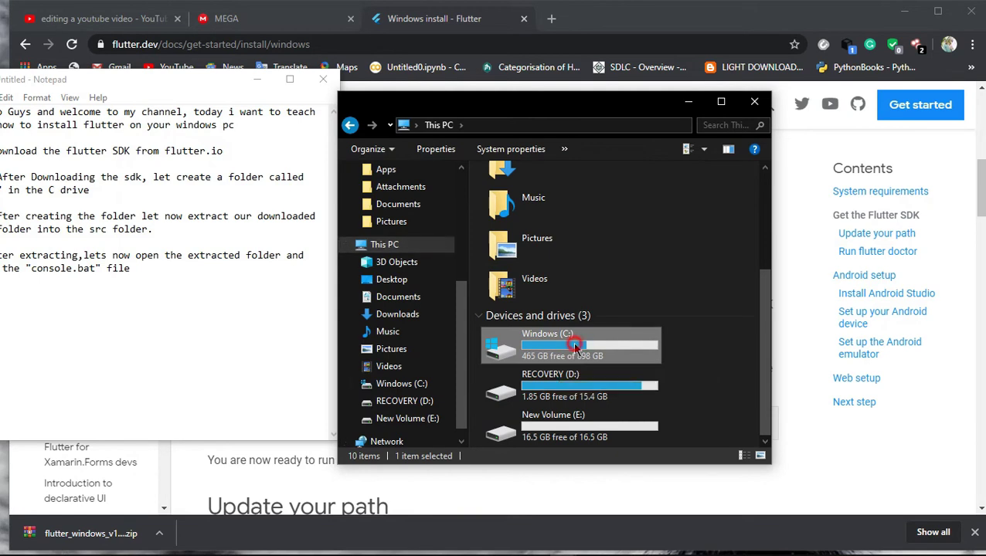
Open the extracted flutter folder inside the C drive's src folder.
scroll(579, 357, "down", 3)
scroll(576, 355, "down", 2)
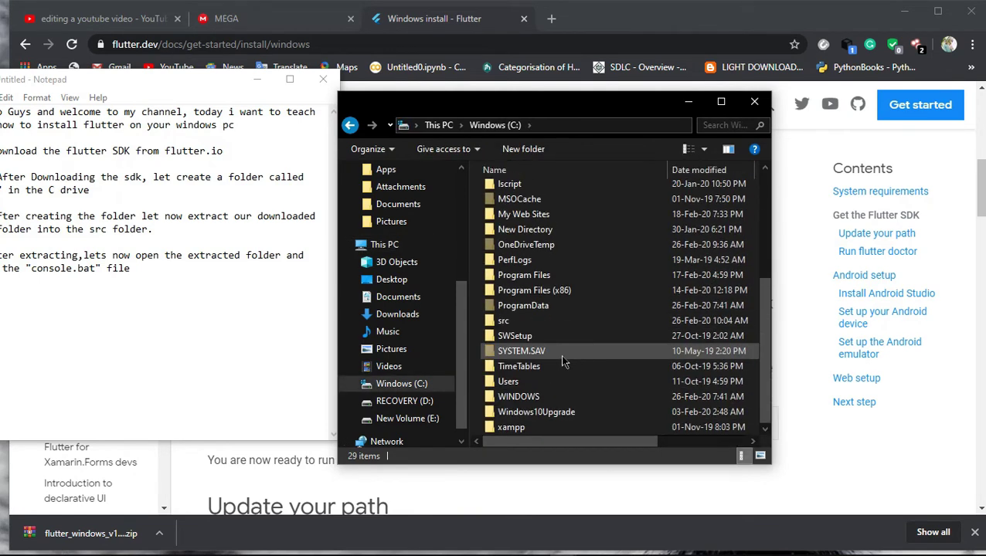
left_click(533, 325)
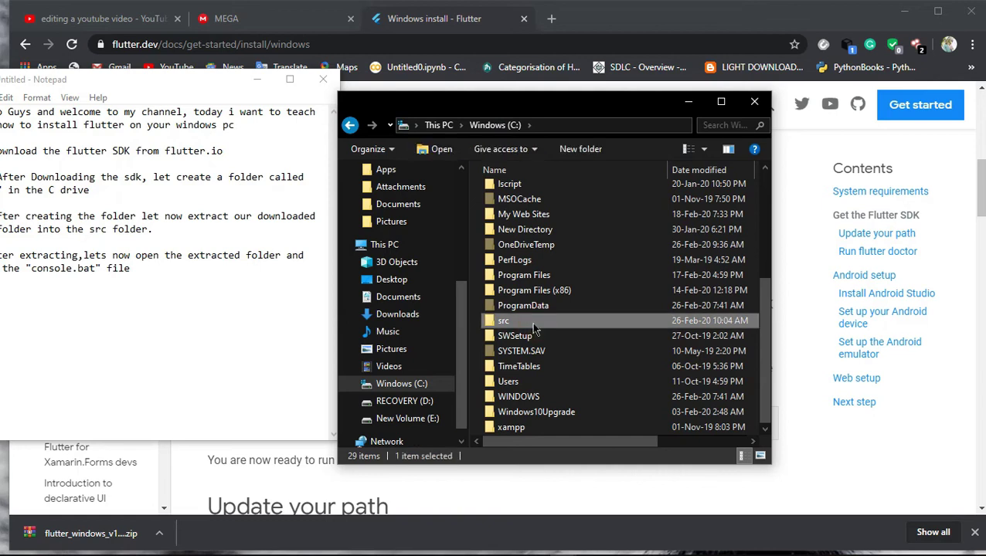
double_click(534, 325)
left_click(580, 193)
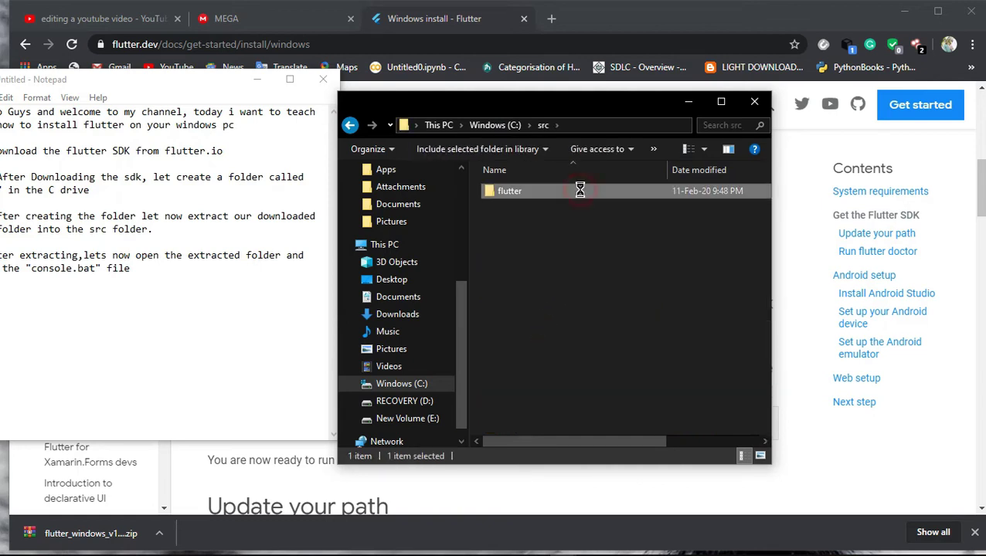
double_click(580, 191)
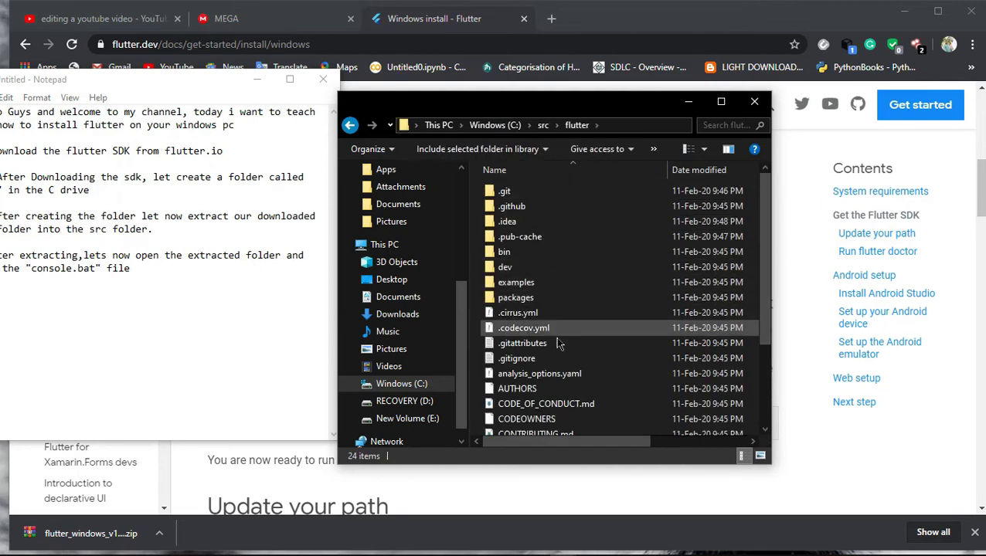
Run flutter_console.bat from the flutter folder and shift its console window away from the Notepad notes.
scroll(558, 333, "down", 2)
scroll(558, 343, "down", 1)
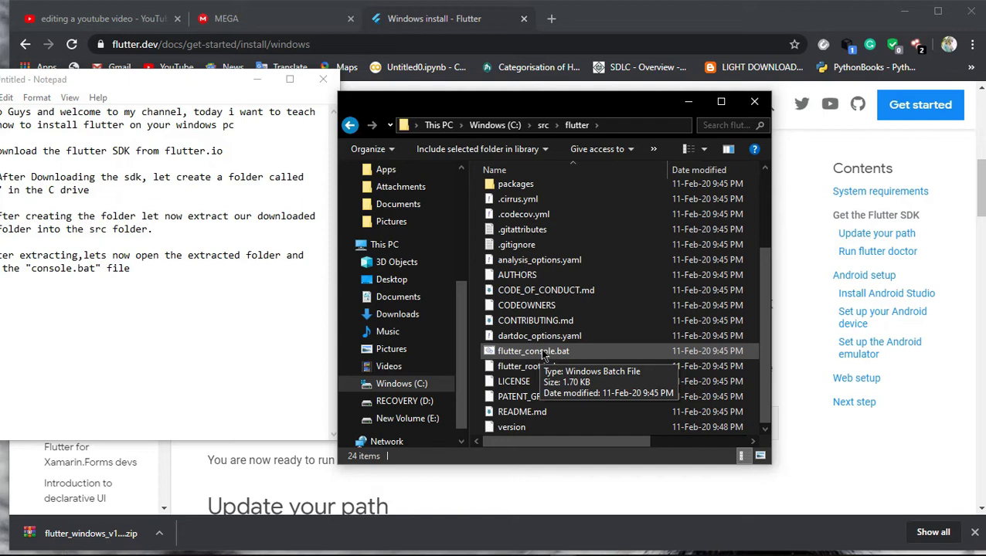
double_click(545, 352)
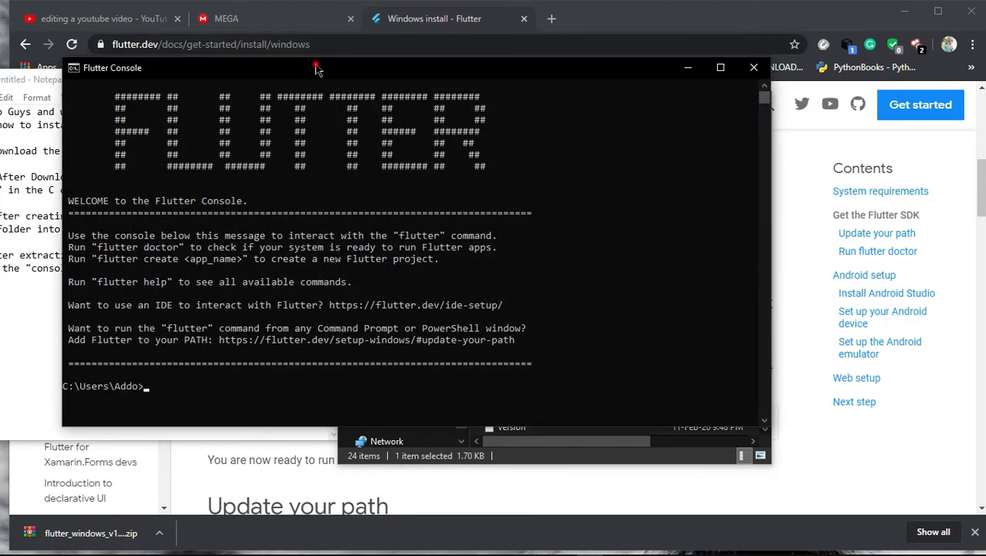
left_click_drag(316, 68, 462, 63)
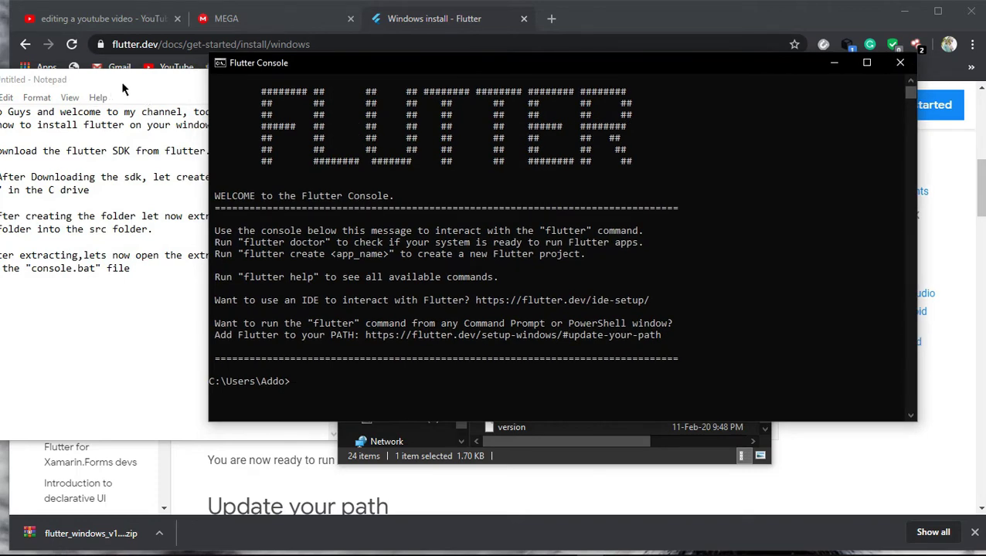
Reposition the Notepad window over the console and write note 5: "After openong the console, type flutter".
left_click(122, 81)
left_click_drag(122, 81, 290, 41)
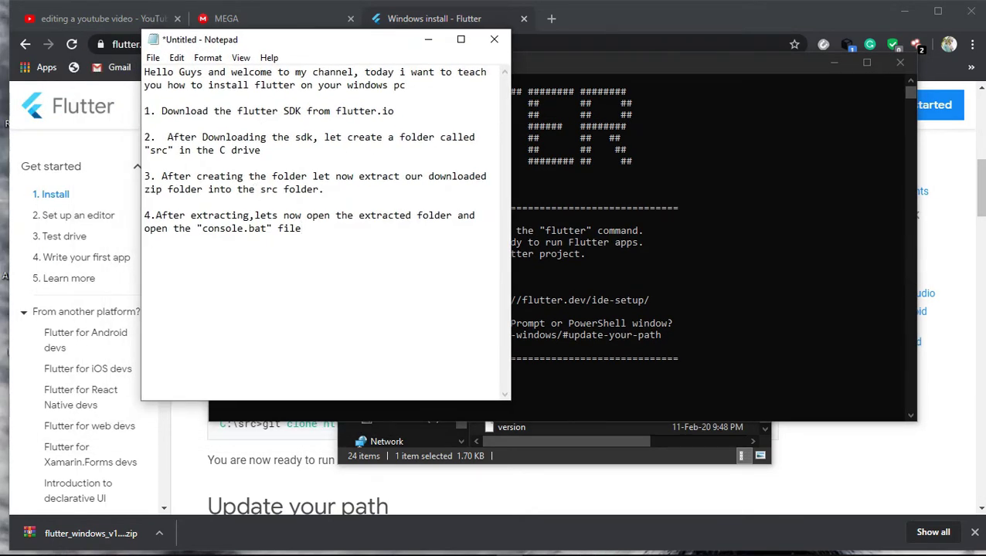
type(".After openong the co")
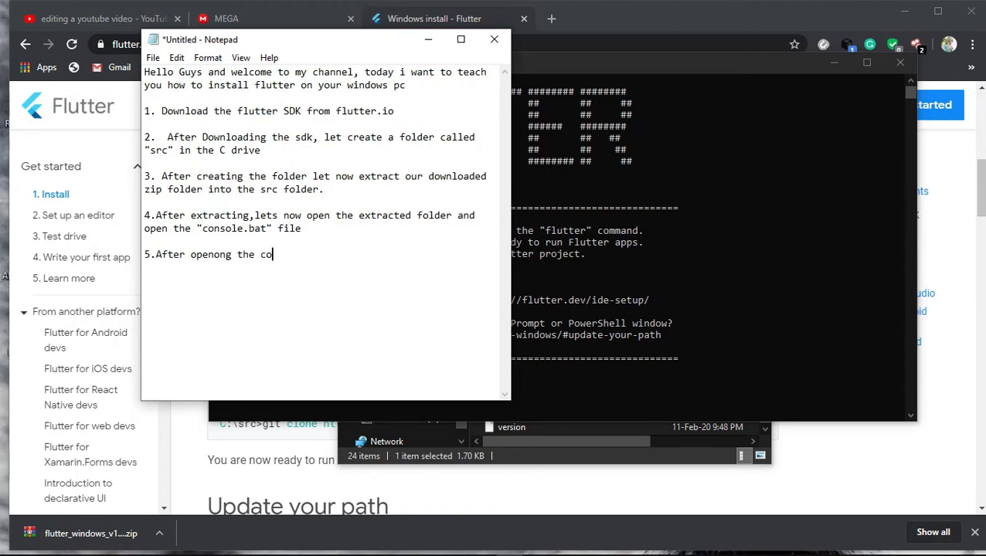
type("nsole, typfe")
key("BackSpace")
key("BackSpace")
type("e flutter ")
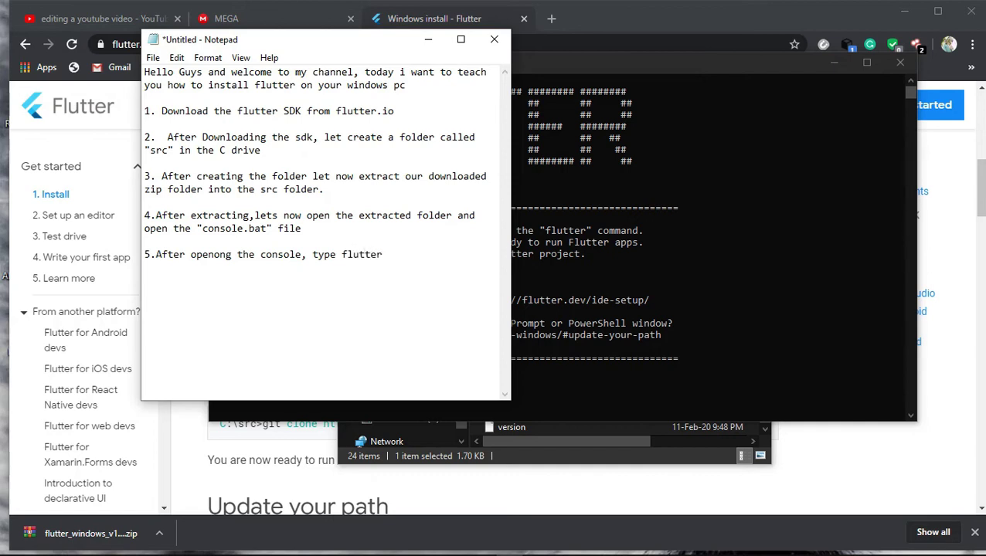
type("t")
key("BackSpace")
key("BackSpace")
Run the flutter command in the Flutter Console.
left_click(732, 203)
type("fl")
type("er")
key("Return")
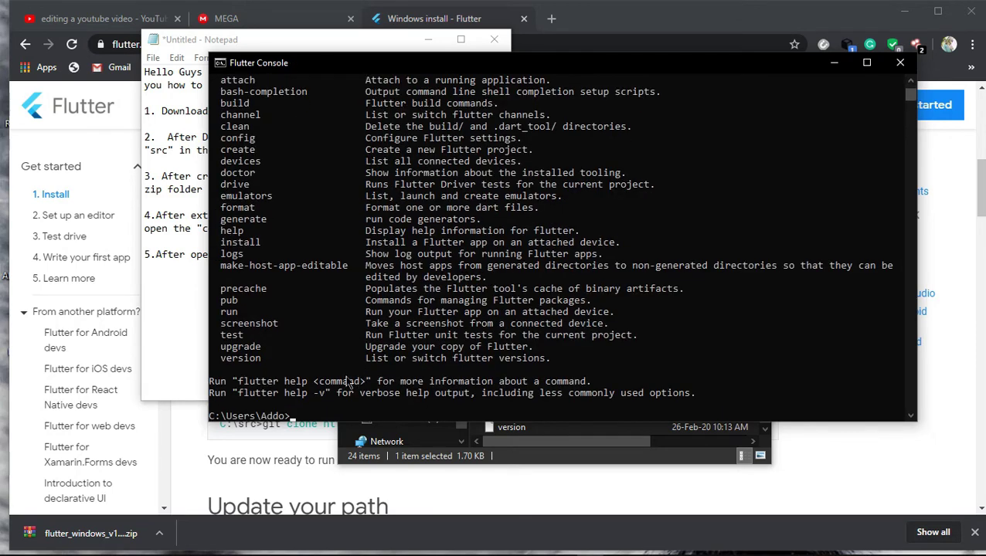
Add the line "you will get the displayed content about flutter" beneath note 5 in Notepad.
left_click(178, 325)
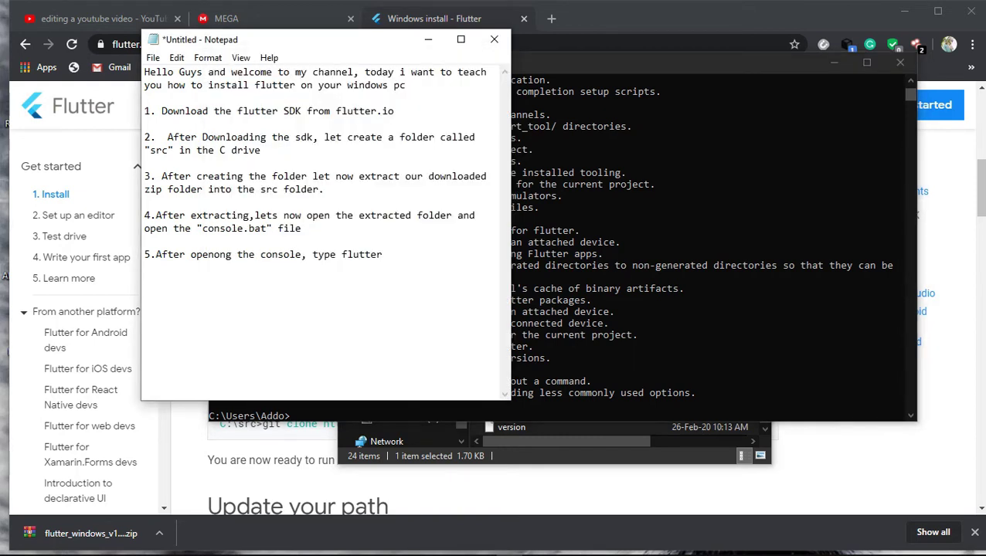
type("you will get the dis")
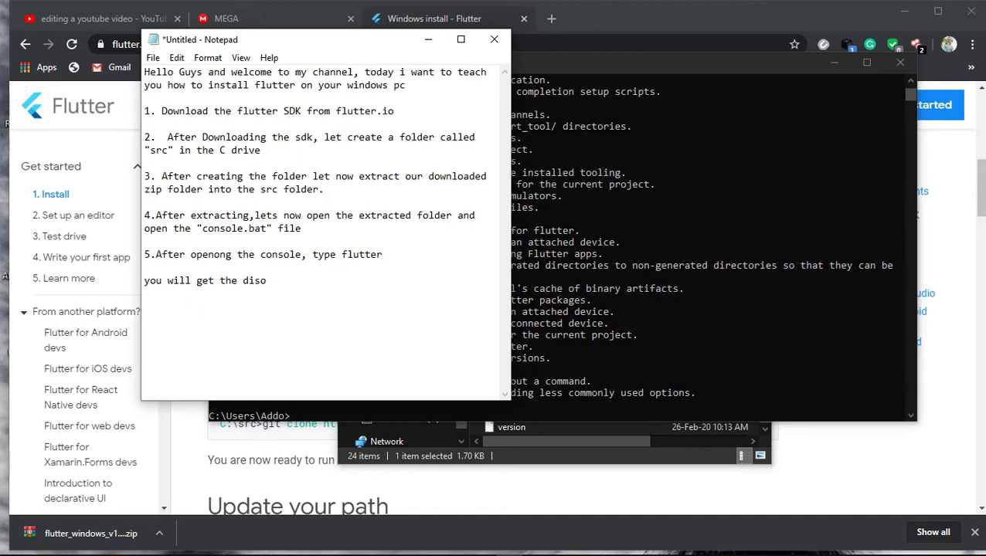
type("played content about fl")
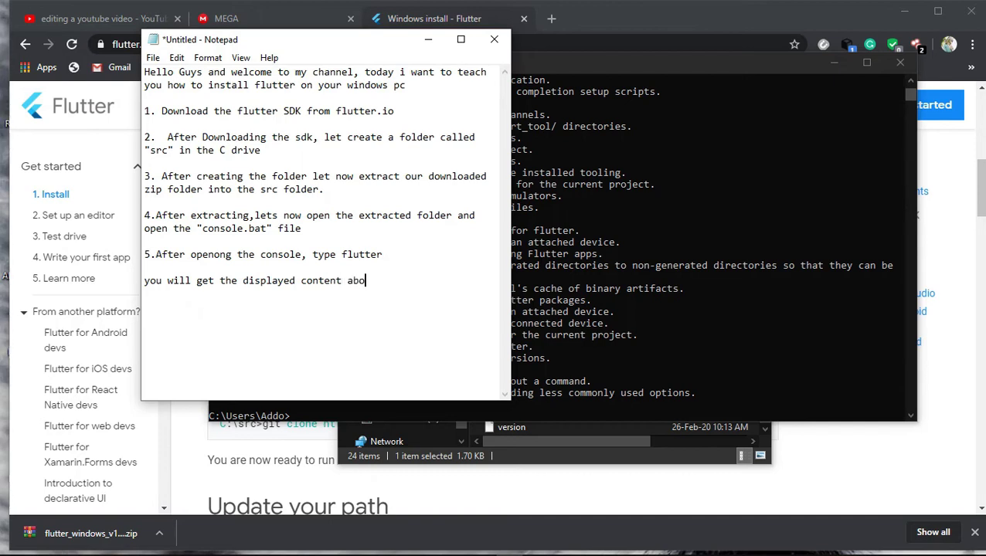
type("utter")
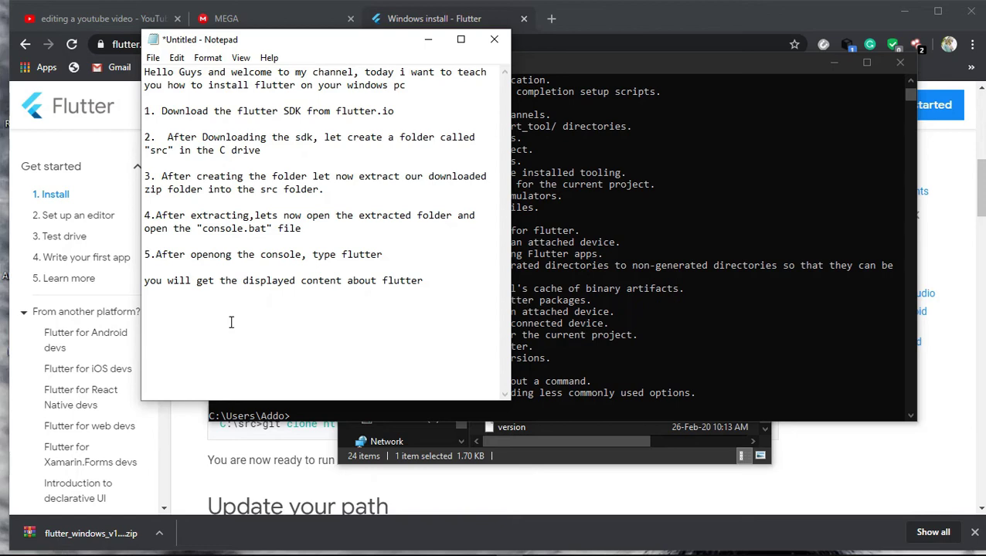
Write note 6 in Notepad: "After that ,type flutter doctor".
key("Return")
type("Afe")
key("BackSpace")
key("BackSpace")
key("BackSpace")
type("6.Fte")
key("Left")
key("Left")
key("Left")
key("BackSpace")
type("Af")
key("Right")
key("Right")
key("Right")
type("that ,type flutter doctor")
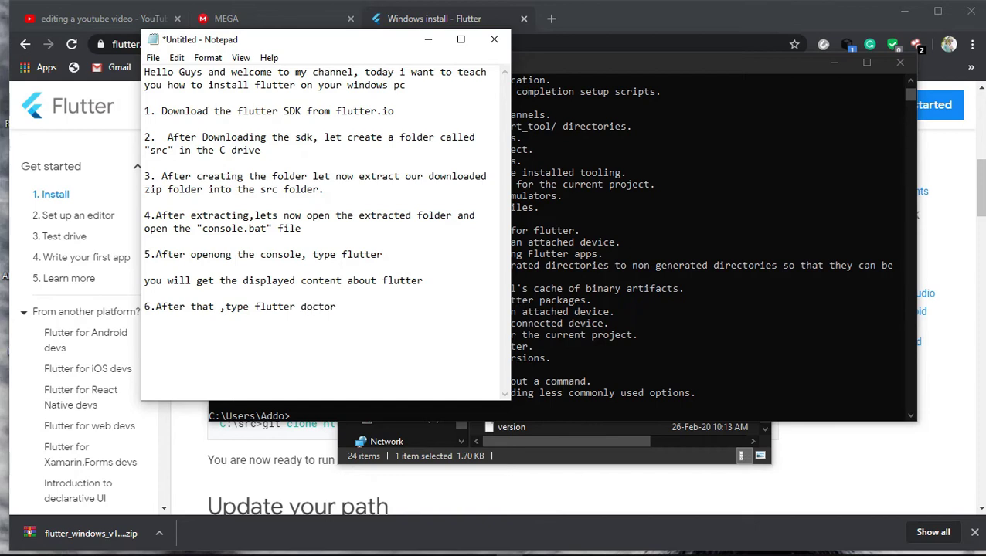
Run the flutter doctor command in the Flutter Console.
left_click(666, 134)
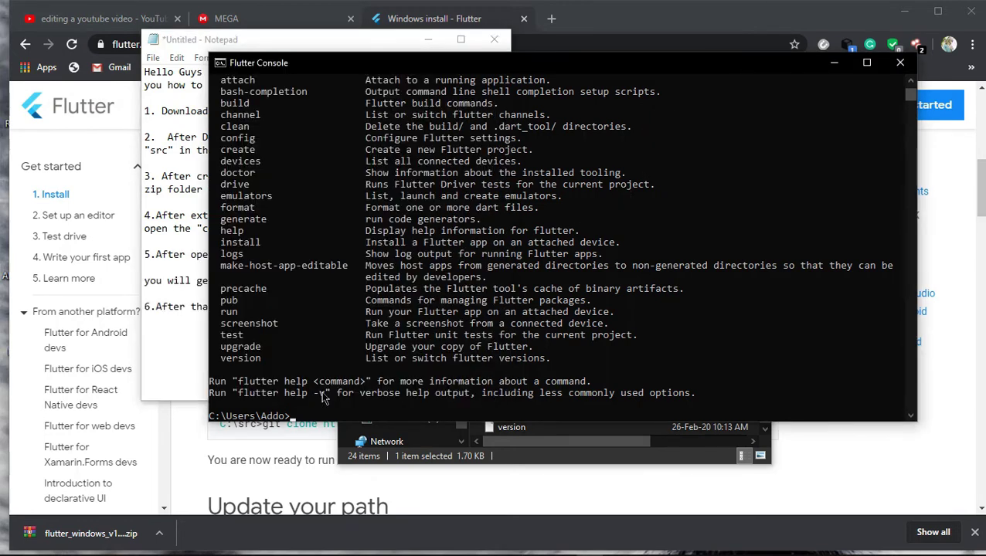
type("flutter doctor")
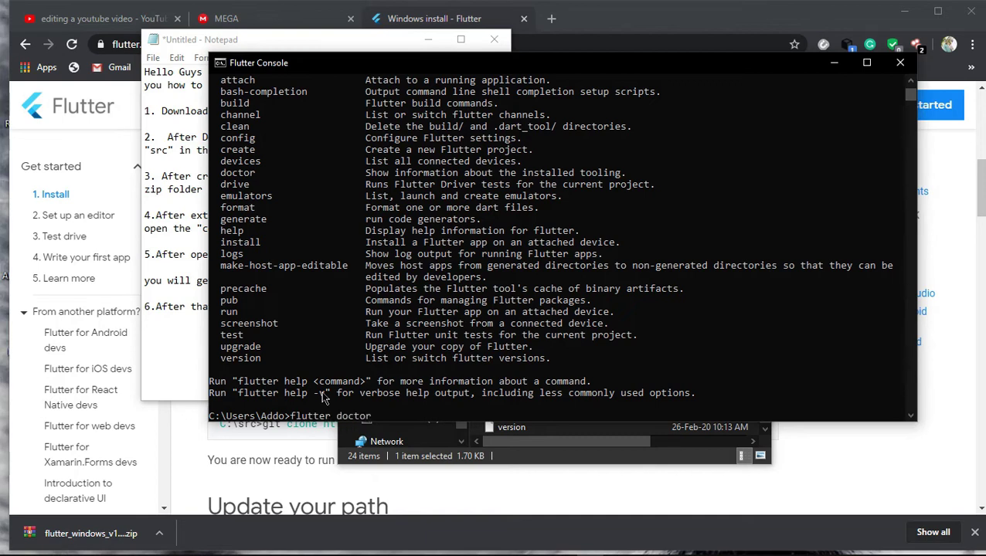
key("Return")
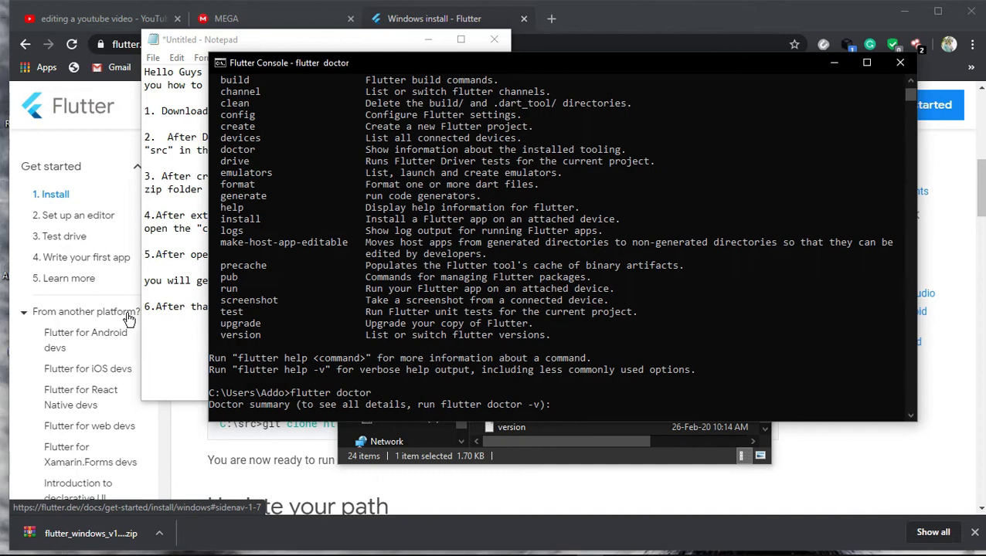
Add the line "it will give you some informations about the operations of flutter" beneath note 6 in Notepad.
left_click(172, 323)
left_click_drag(172, 323, 405, 297)
left_click(404, 300)
left_click(366, 309)
key("Return")
type("it will")
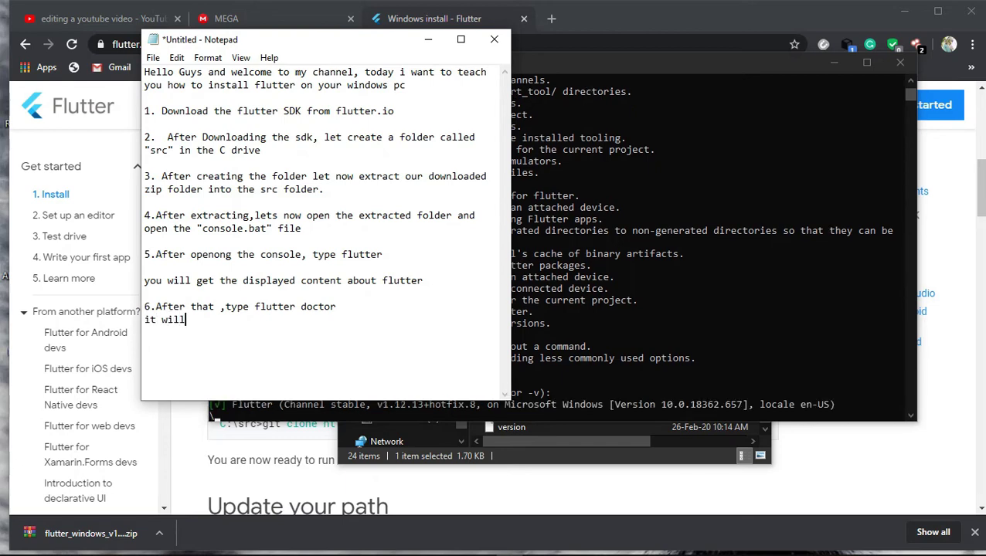
type(" gi")
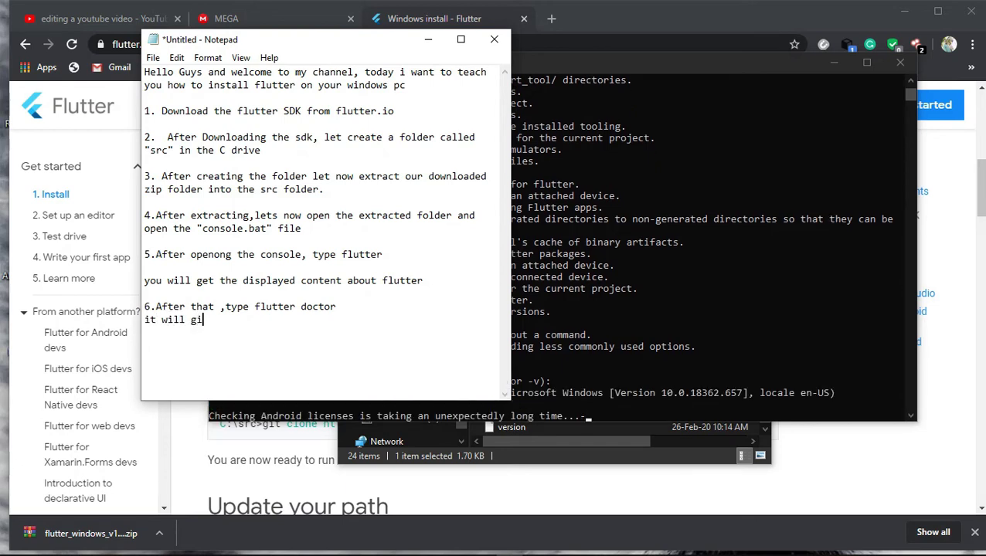
type("ve you some informat")
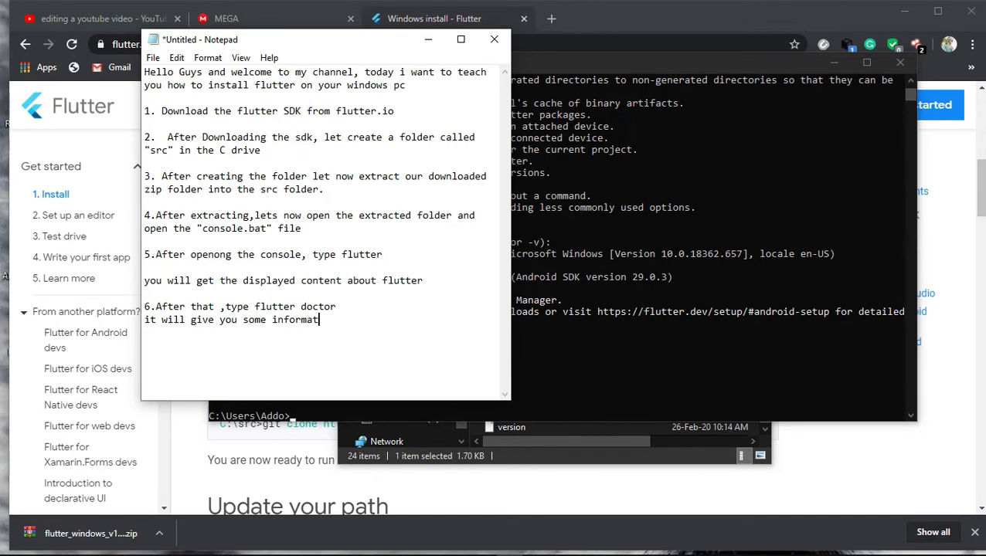
type("ions about the")
type("operations ")
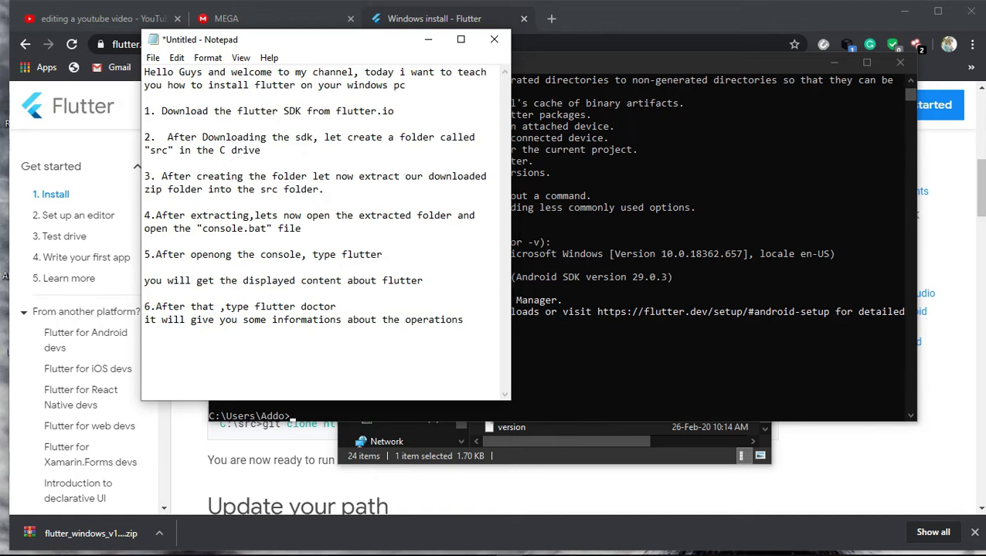
type("of the ")
type("flutt")
type("e")
type("r")
key("Left")
key("Left")
key("Left")
key("Left")
key("Left")
key("Left")
key("Left")
key("Left")
key("BackSpace")
key("BackSpace")
key("BackSpace")
View the flutter doctor summary in the console and write note 7 in Notepad: "We can see a summary about the app".
left_click(572, 383)
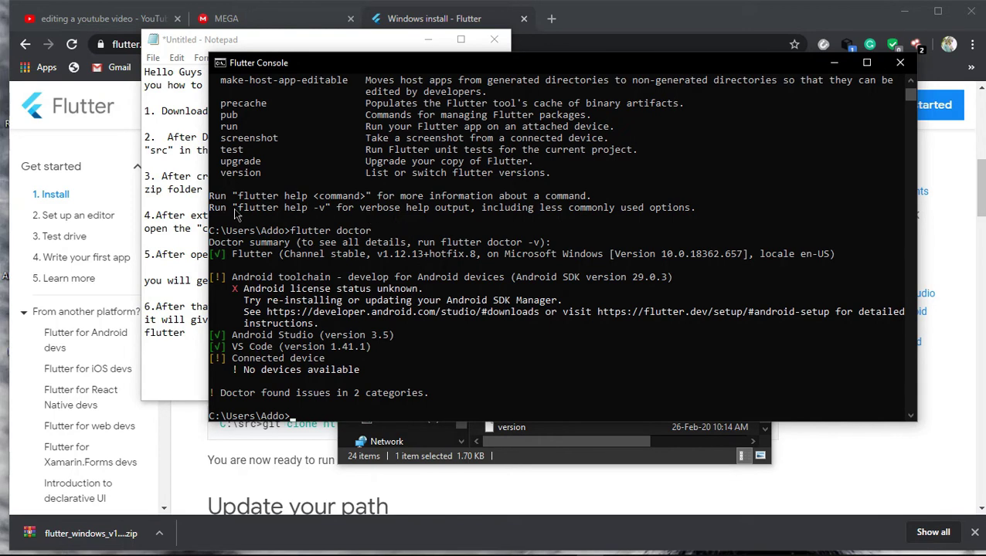
left_click_drag(236, 210, 543, 373)
left_click(587, 380)
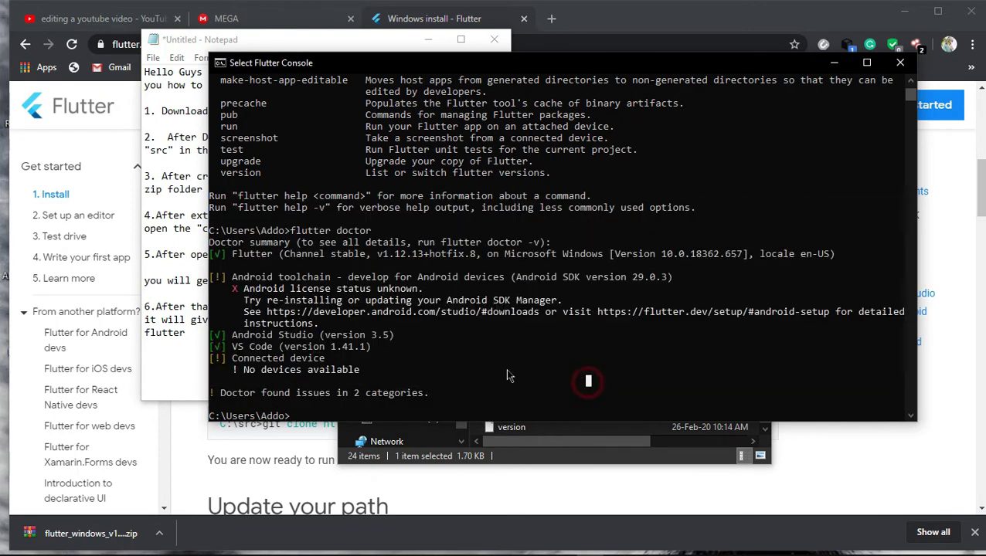
left_click(176, 359)
left_click(234, 350)
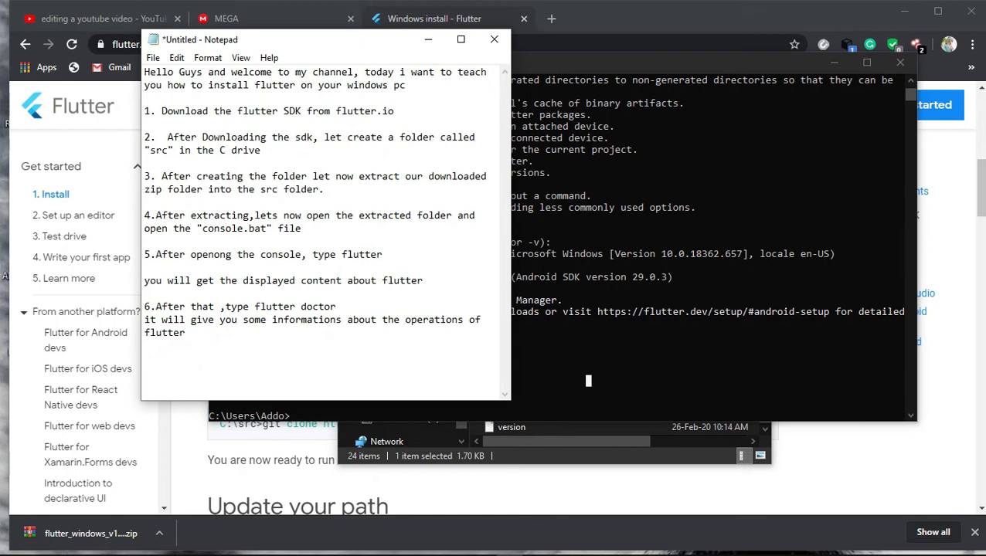
type("&")
key("BackSpace")
type("7")
type("'")
type(".")
type("We ")
type("can see ")
type("a")
type(" summary ")
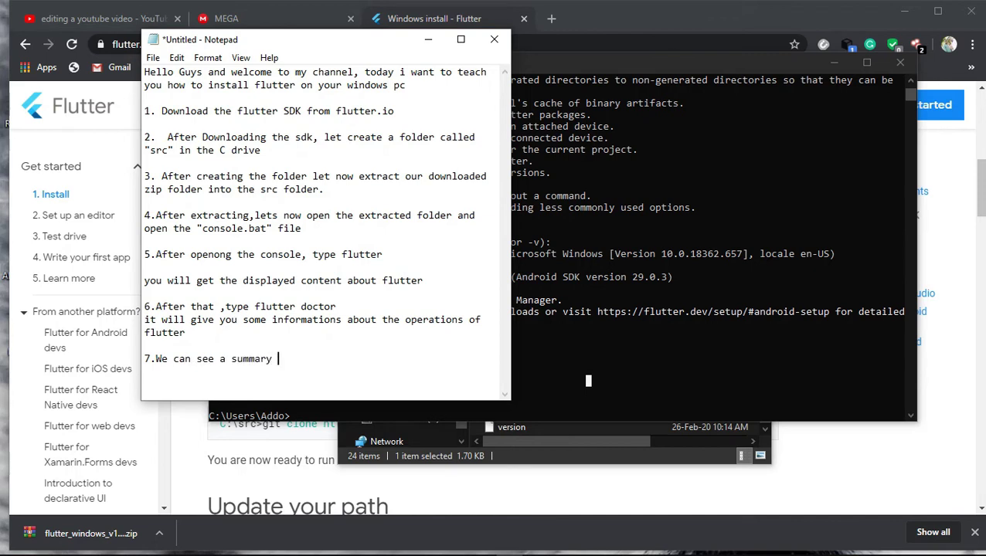
type("about the app")
key("Return")
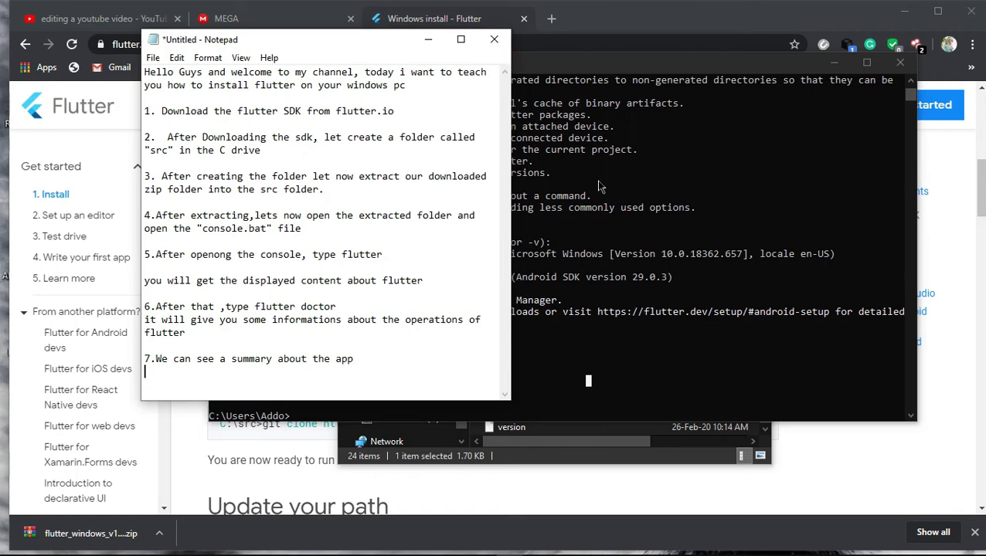
Close the Flutter Console and start a new line in the Notepad notes with "Now close the".
left_click(901, 63)
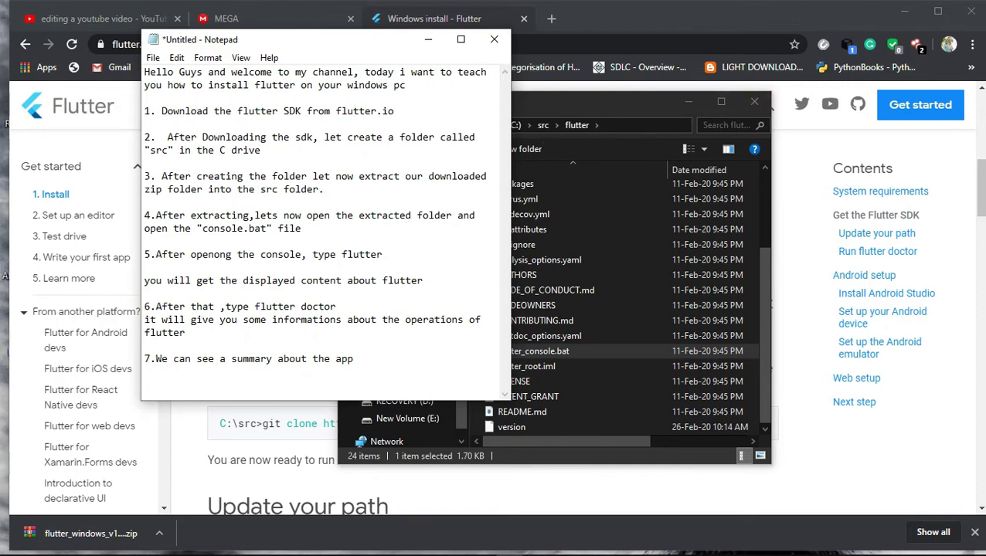
type("Now close the")
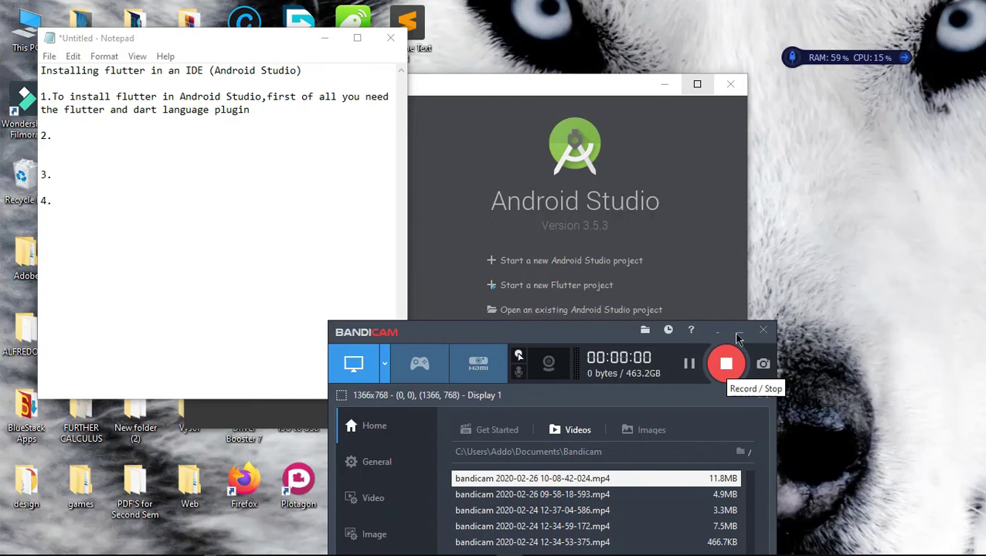
left_click(726, 348)
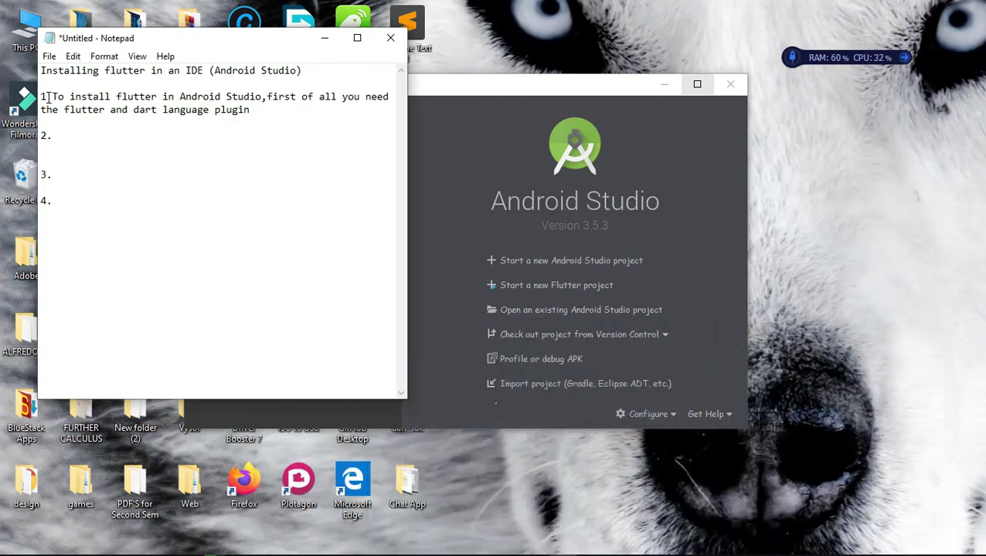
left_click_drag(51, 94, 260, 113)
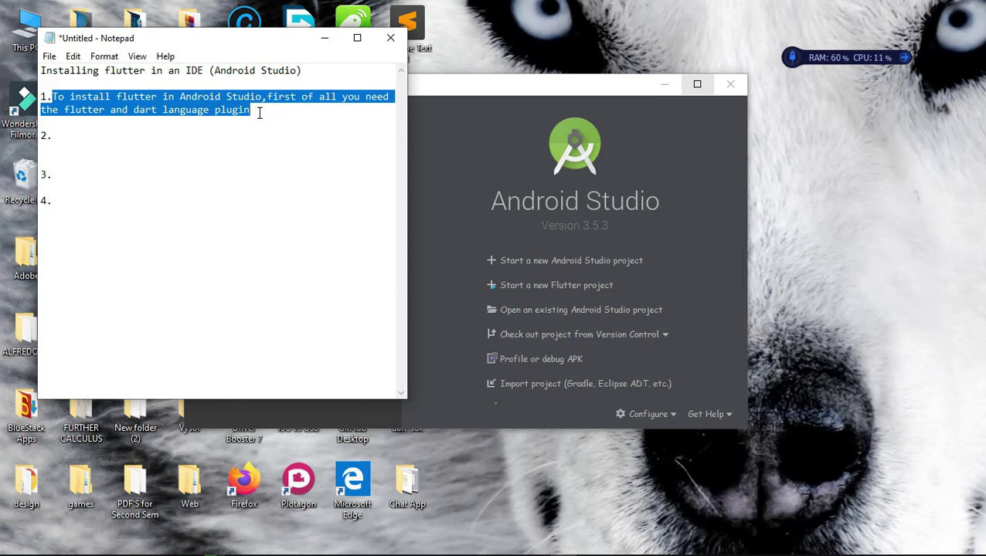
double_click(272, 132)
In Android Studio's plugin manager, search the installed plugins for "flutt" and examine the Flutter plugin's details and uninstall option.
left_click(428, 154)
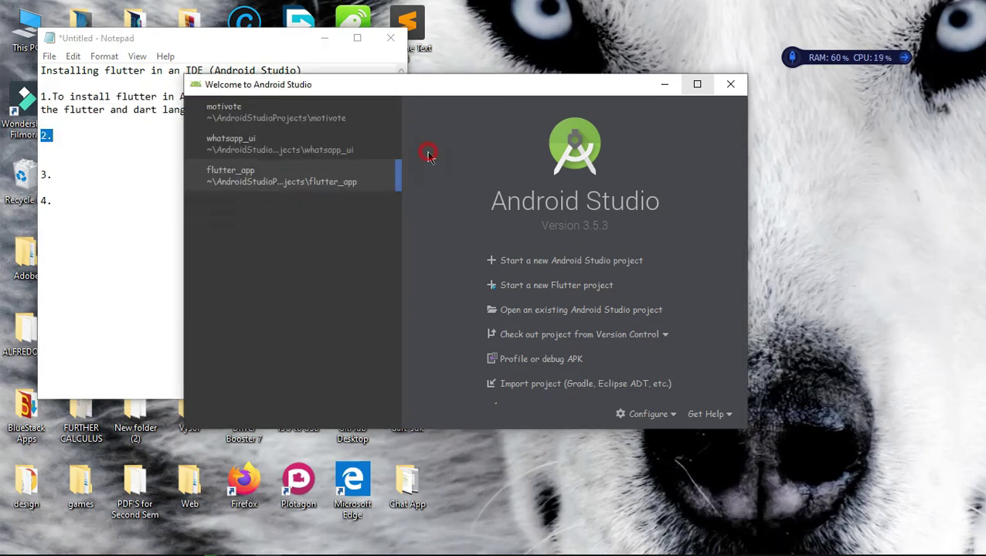
left_click(673, 415)
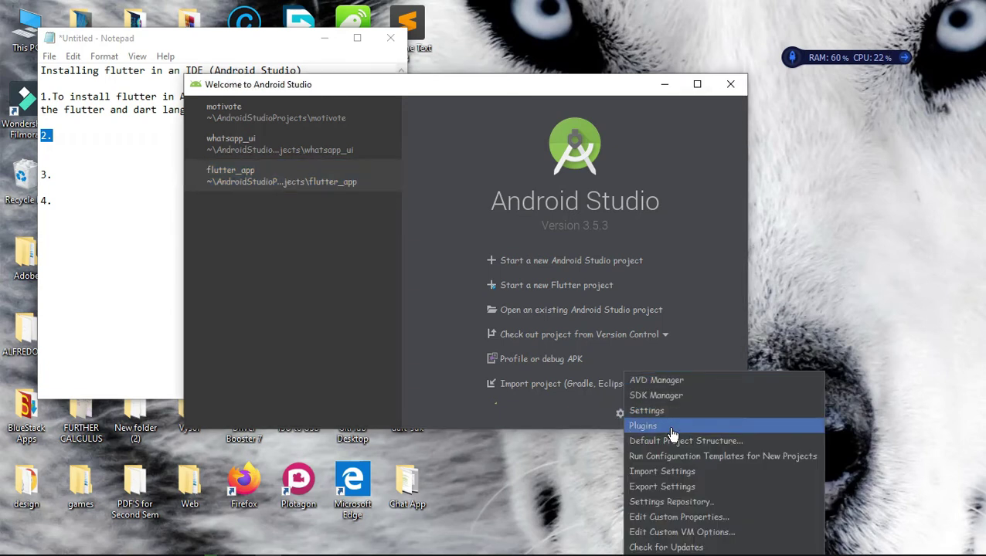
left_click(643, 426)
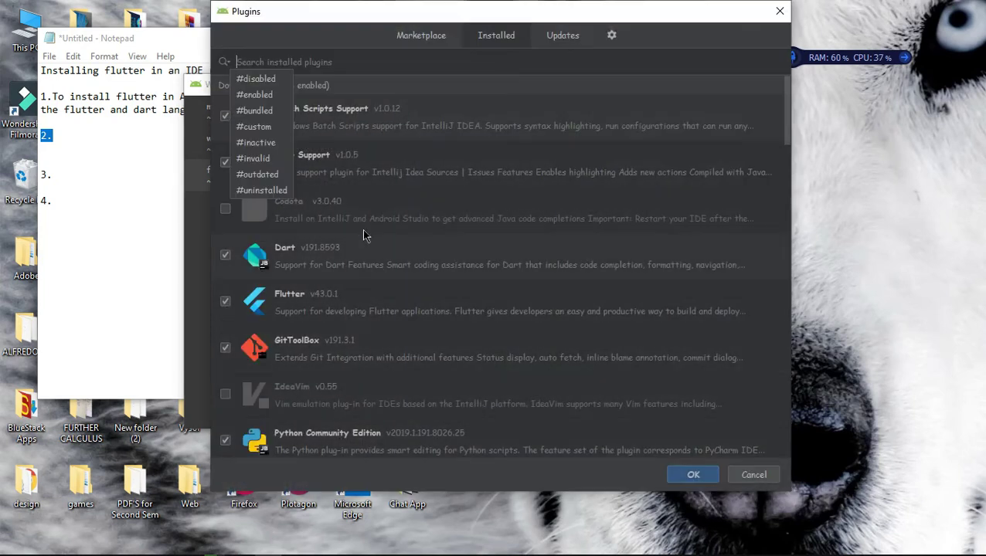
left_click(335, 65)
type("flutt")
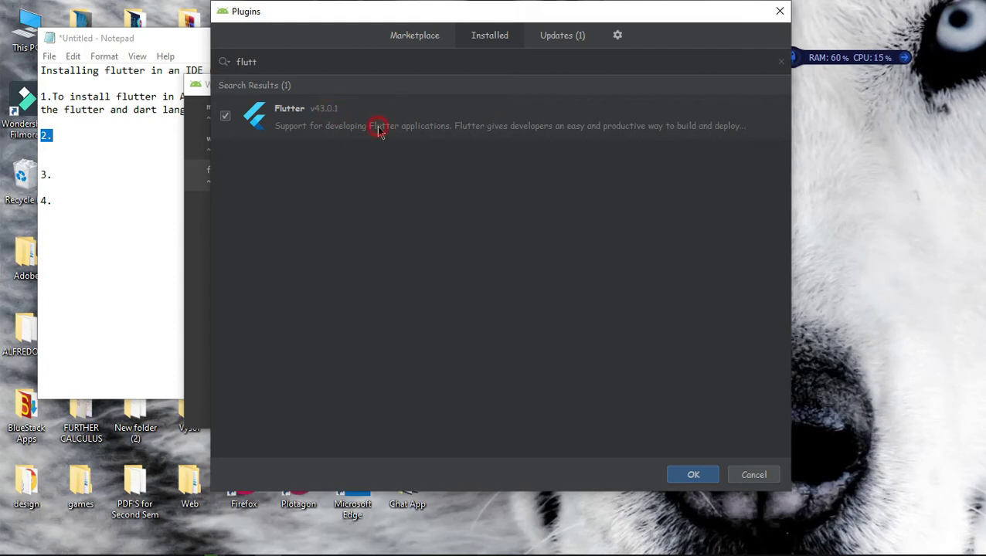
left_click(282, 112)
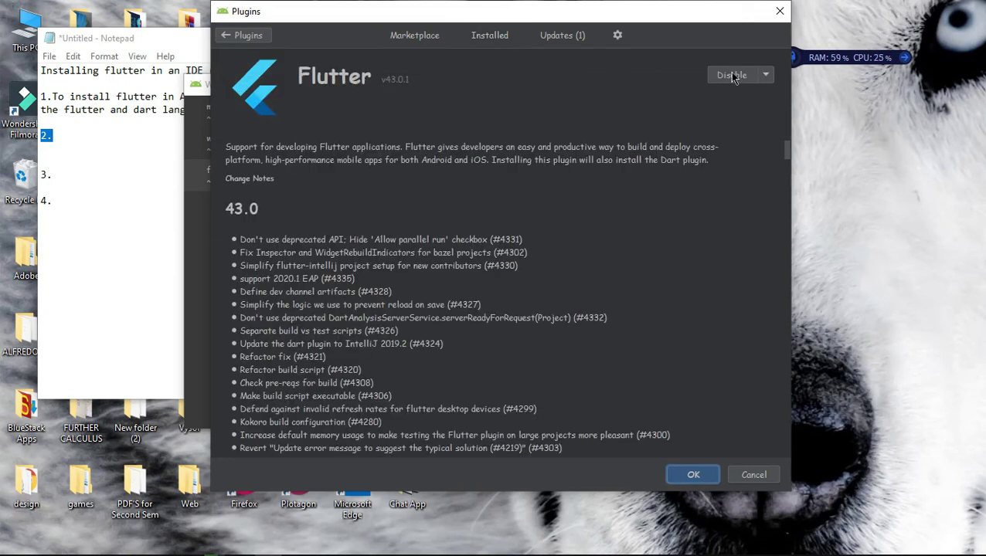
left_click(766, 76)
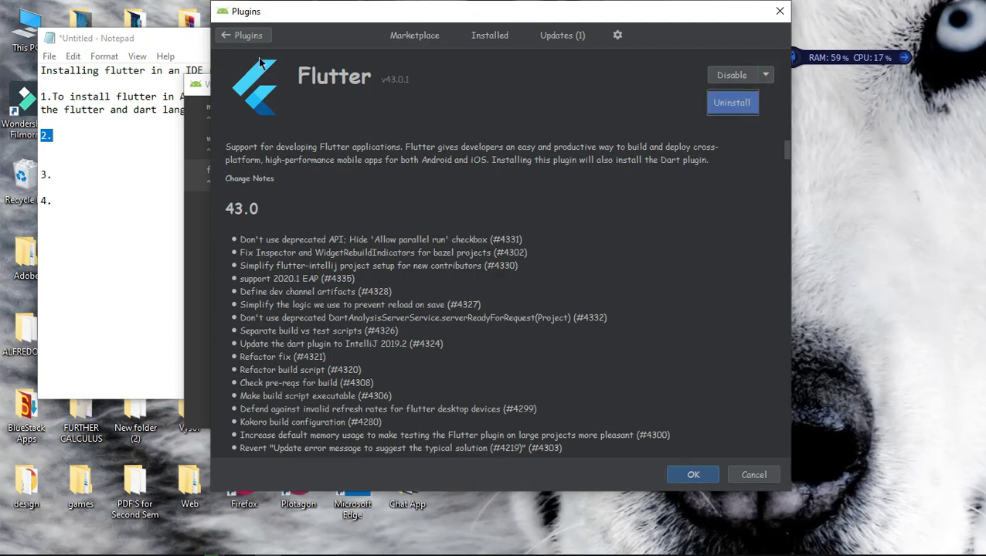
Add the line "you need to install it,but for me i already have it installed" beneath note 1 in Notepad.
left_click(92, 138)
type("yo")
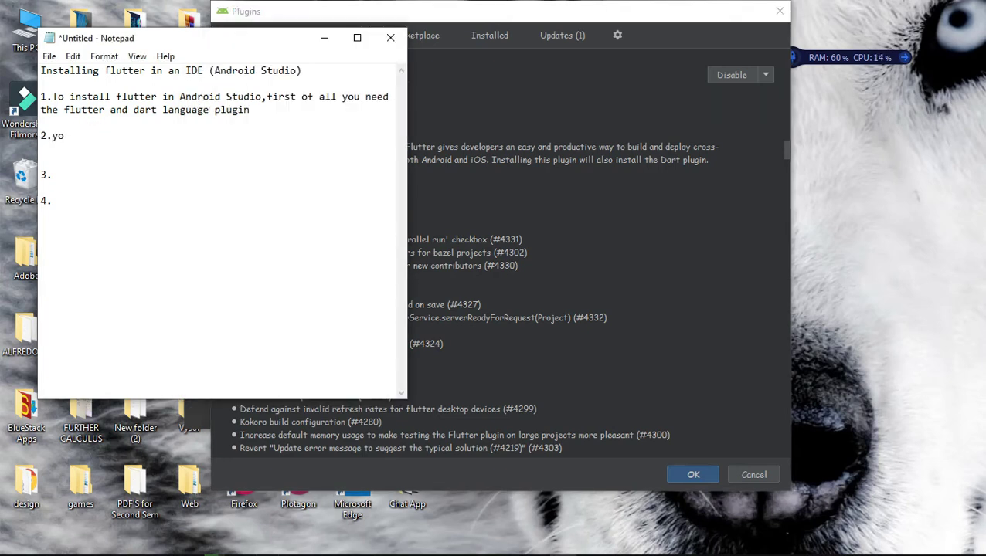
key("BackSpace")
key("BackSpace")
type("you need to in")
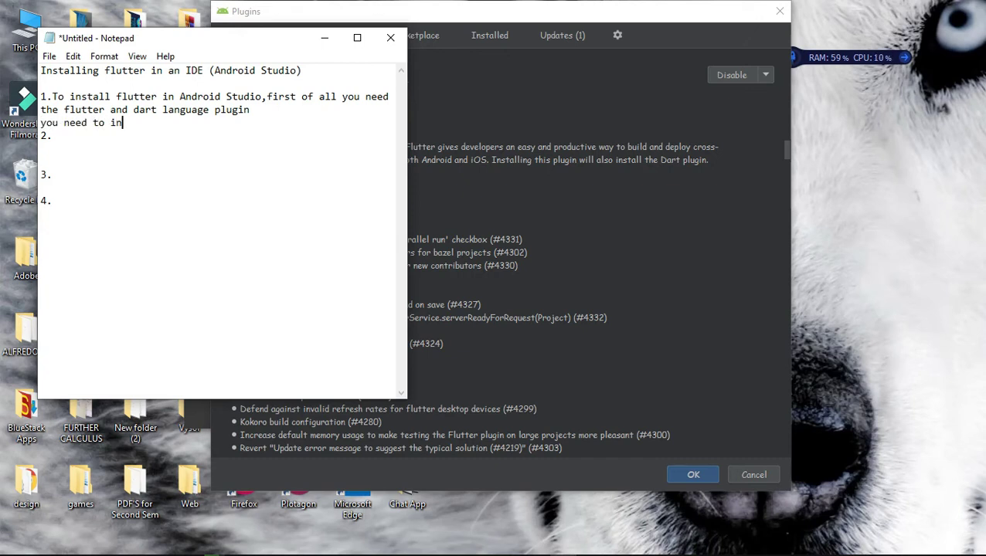
type("stall it ")
type("but")
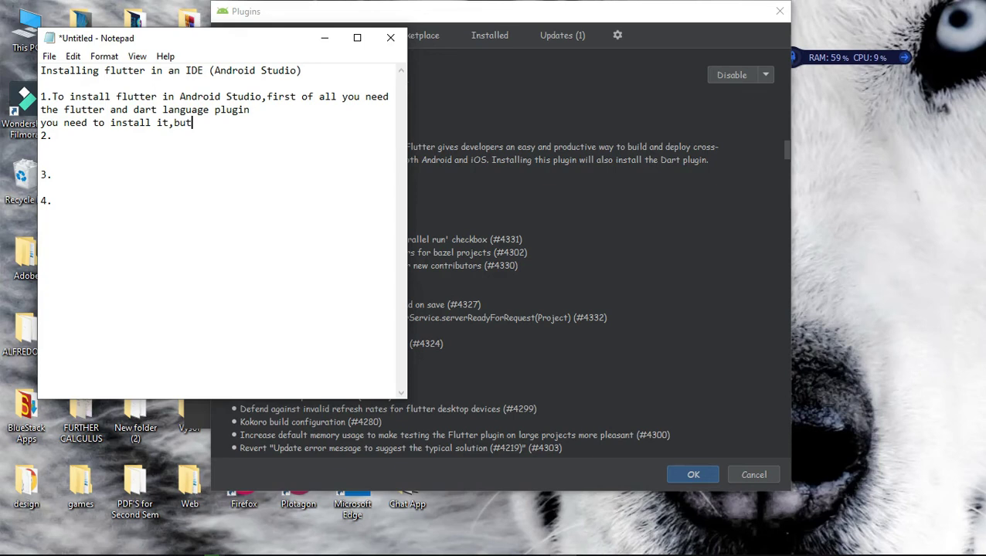
type(" for me i alread")
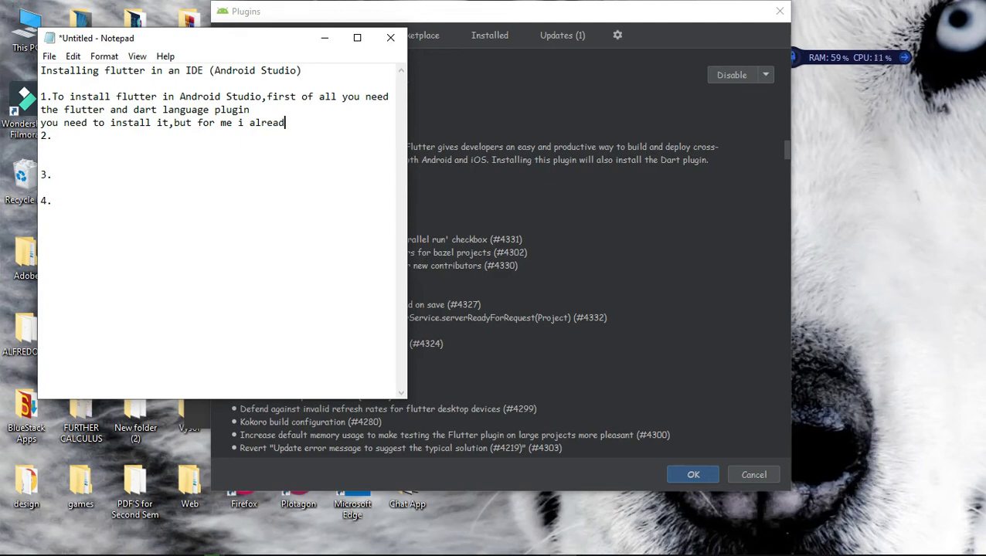
type("y have it installed")
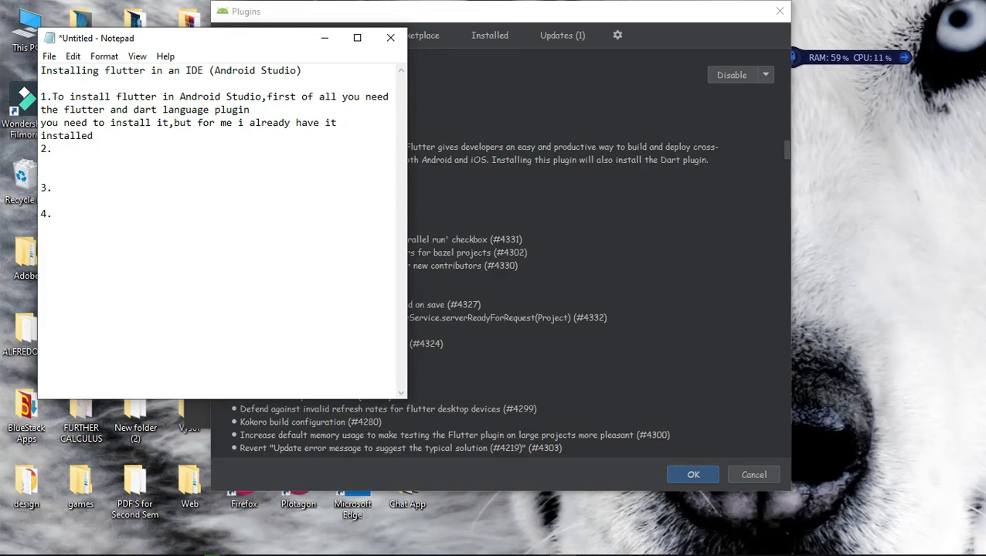
Insert a blank line above note 2 and write the note as "Download the dart language plug-in".
key("Down")
key("Home")
key("Right")
key("Right")
key("Right")
key("Right")
key("Right")
key("Right")
key("Right")
key("Right")
key("Right")
key("Return")
key("Down")
key("Right")
key("Right")
type("Download the da")
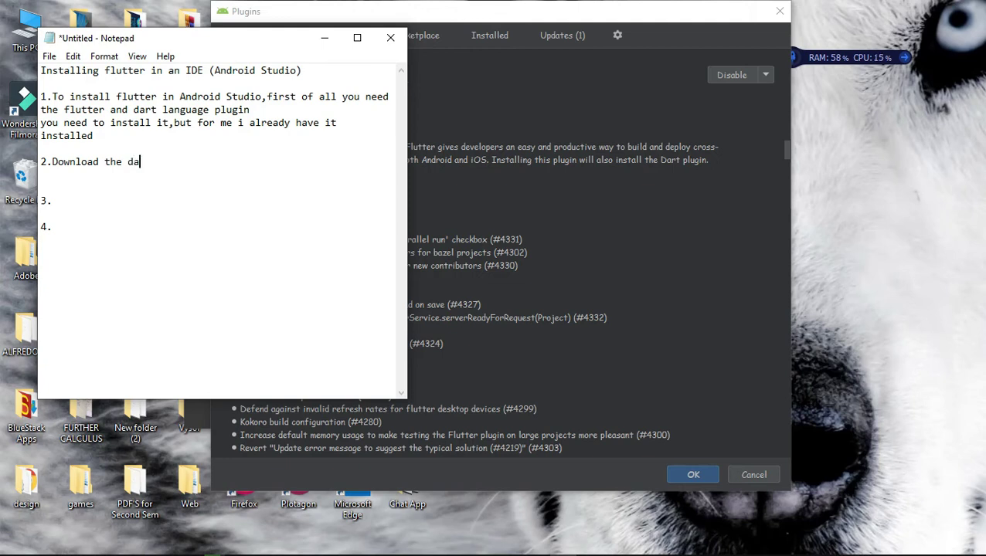
type("rt language p")
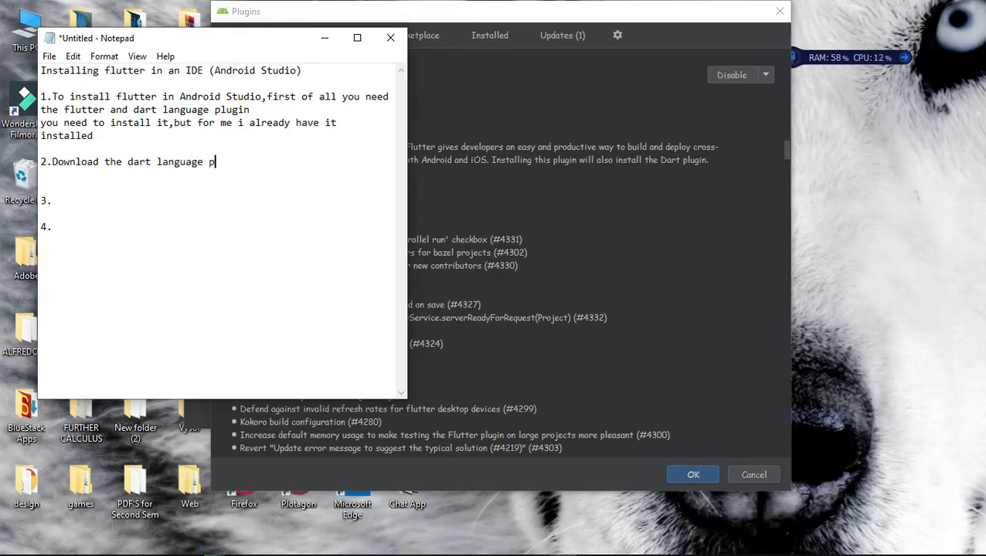
type("lug-in")
Back in Android Studio, search the installed plugins for "Da" and examine the Dart plugin's details and uninstall option.
left_click(493, 96)
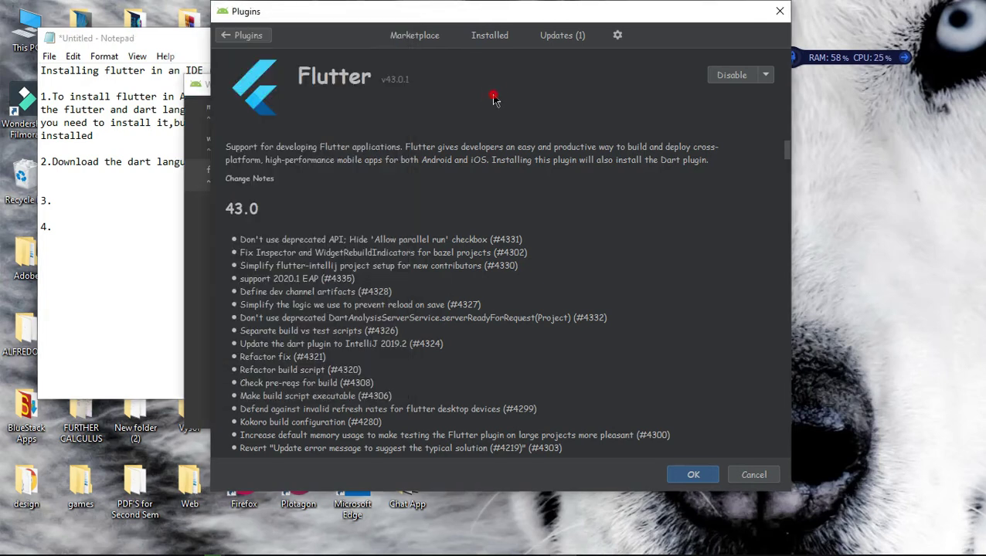
left_click(241, 34)
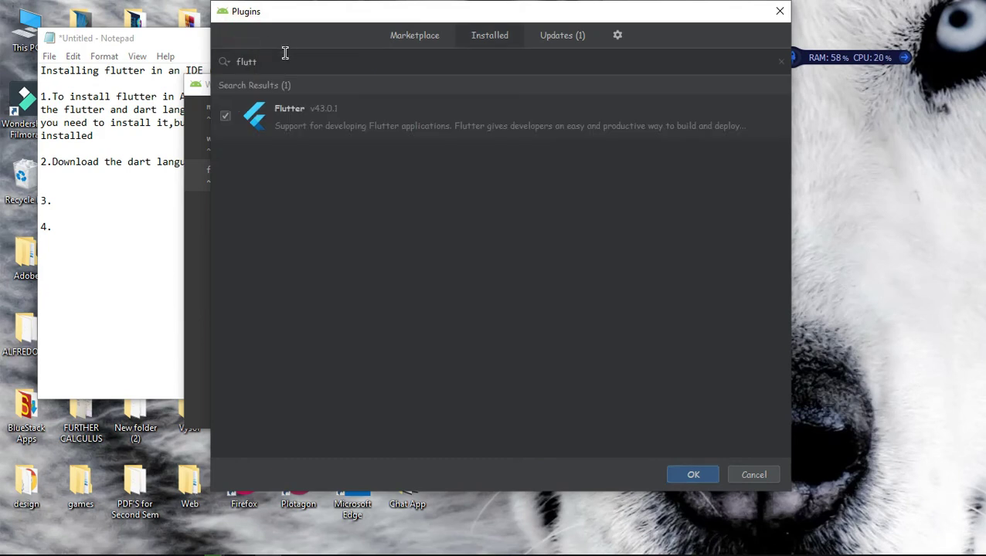
key("BackSpace")
key("BackSpace")
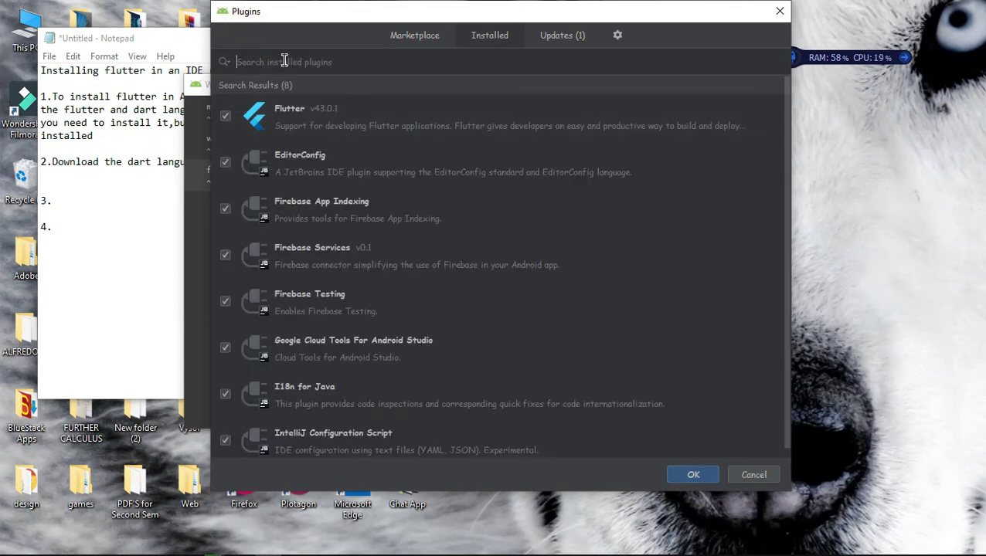
type("Da")
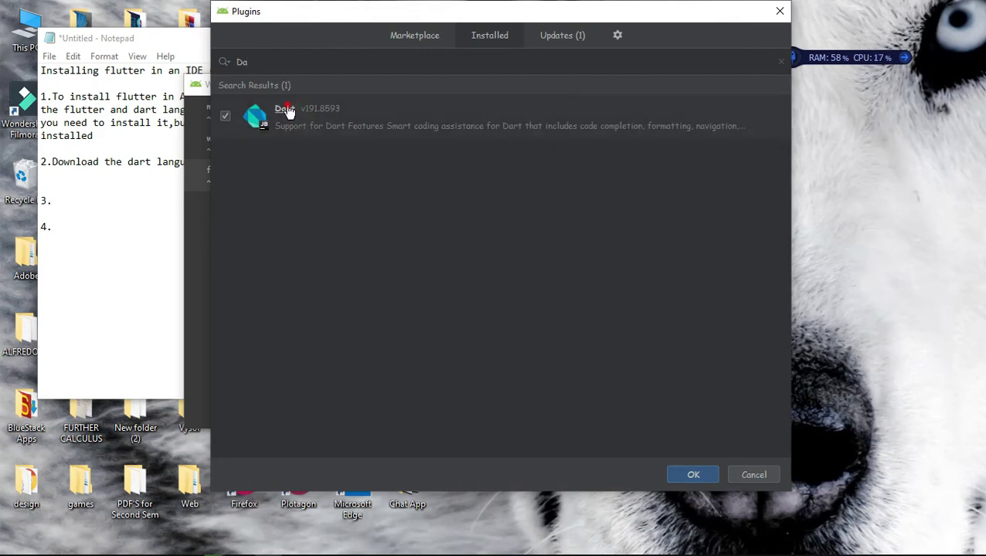
left_click(287, 110)
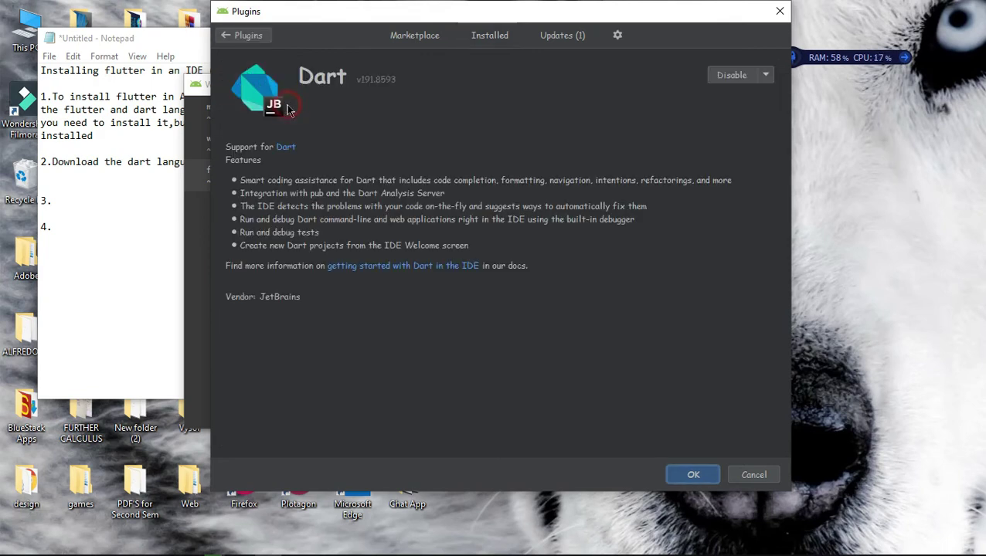
left_click(767, 75)
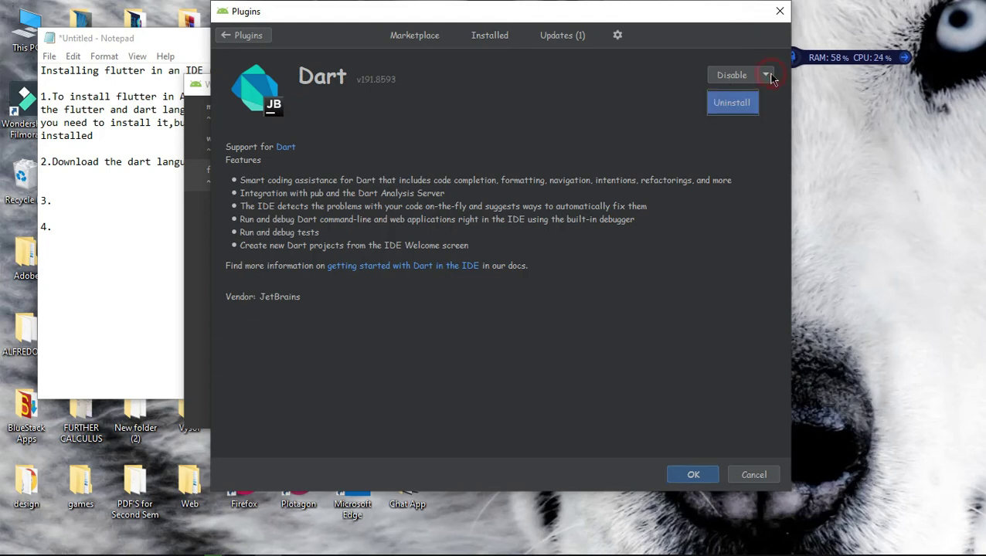
Add beneath note 2 in Notepad: "i have that one too installed already but you need to install it else your flutter app you will not work".
left_click(132, 189)
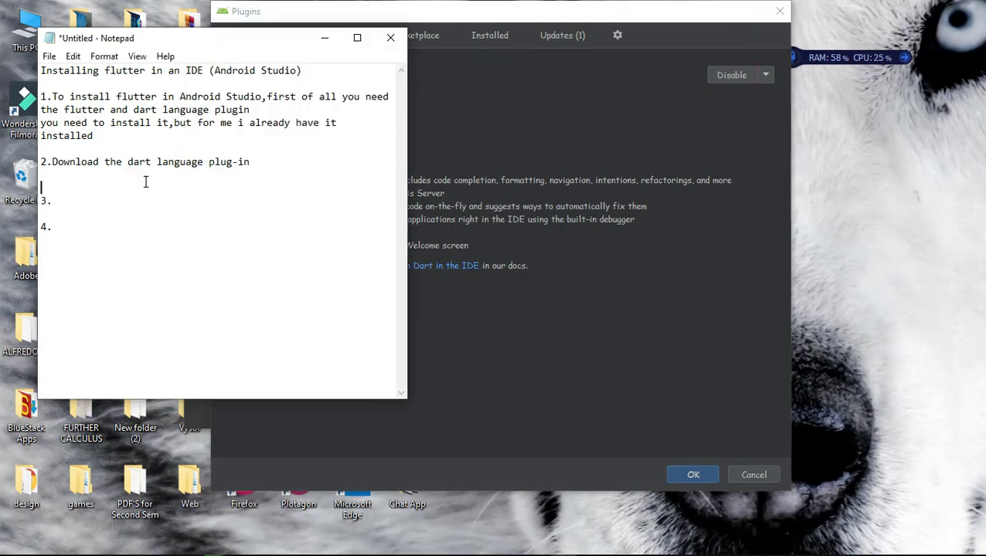
left_click(103, 179)
type("i have that one t")
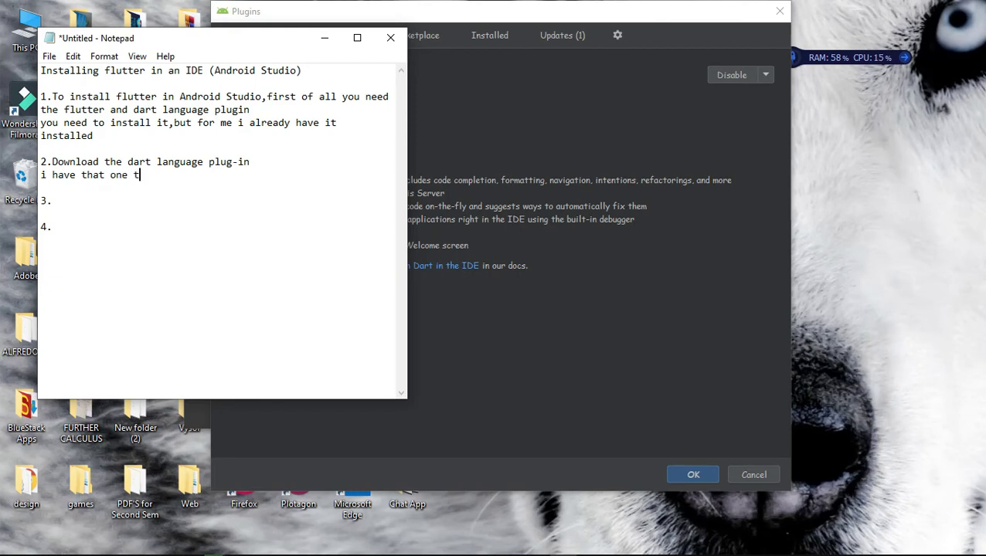
type("oo installed already")
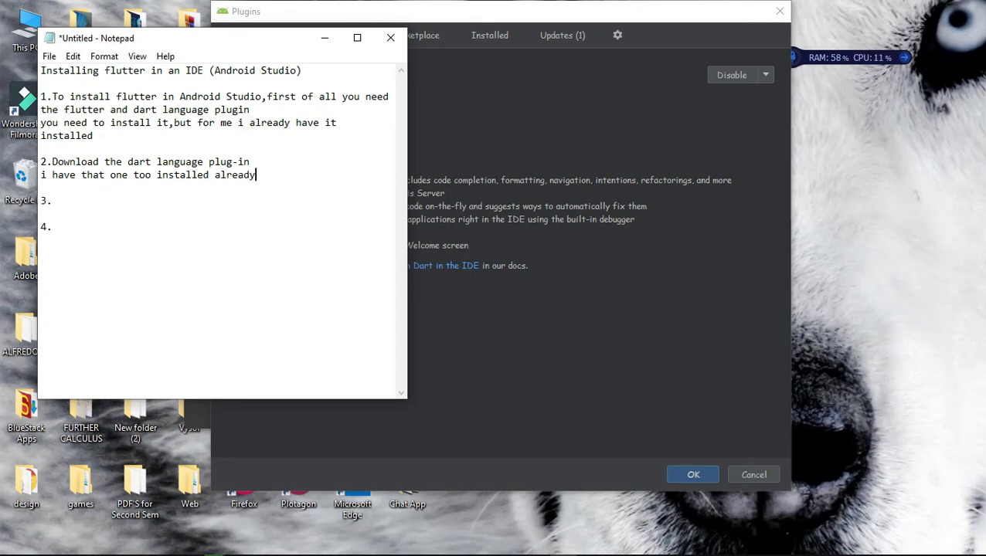
type(" but you need to in")
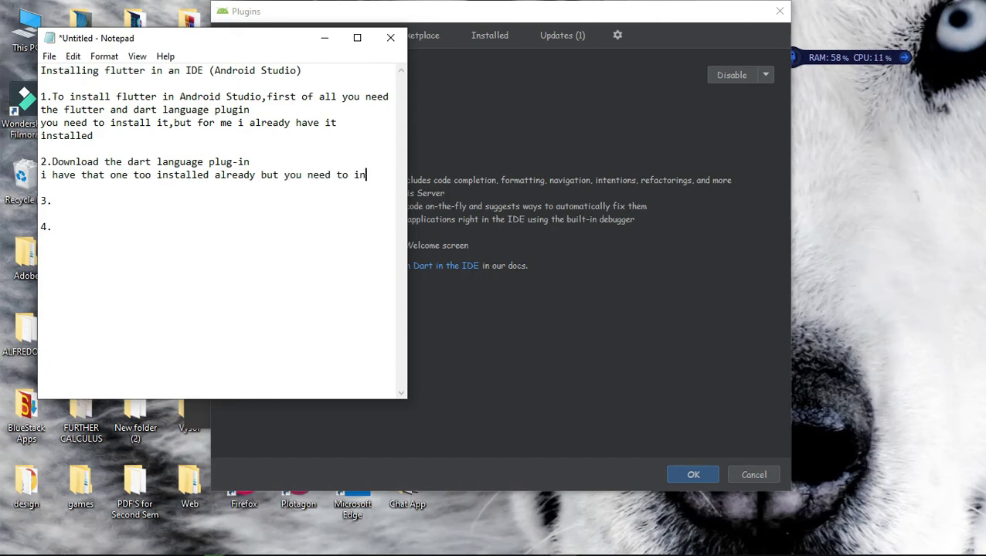
type("staa")
key("BackSpace")
type("ll it else")
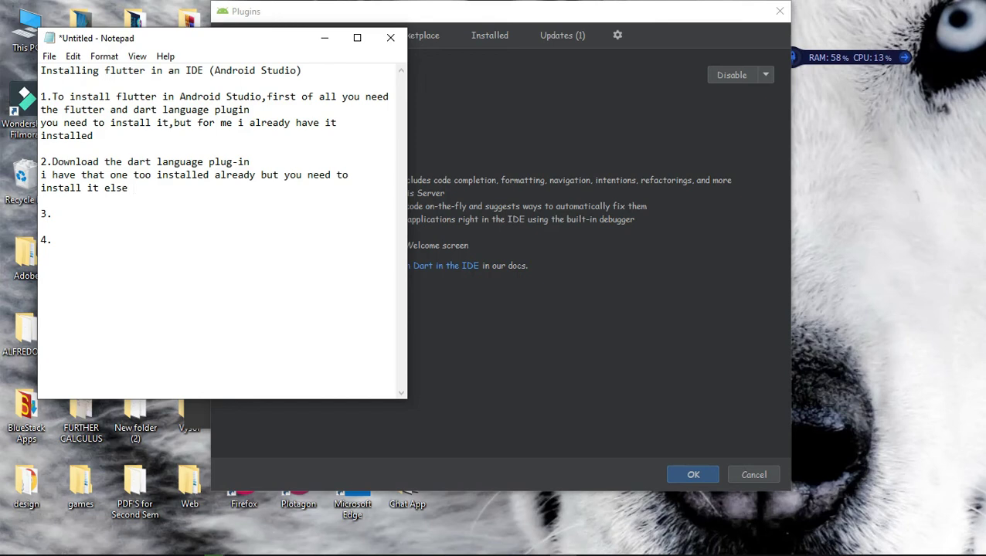
type(" your flutter")
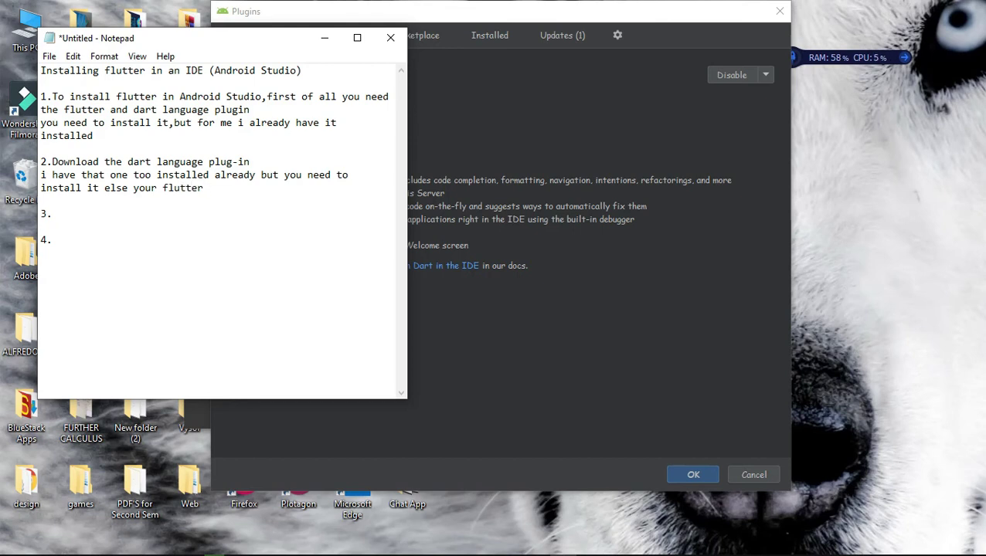
type(" app you wii")
key("BackSpace")
type("l")
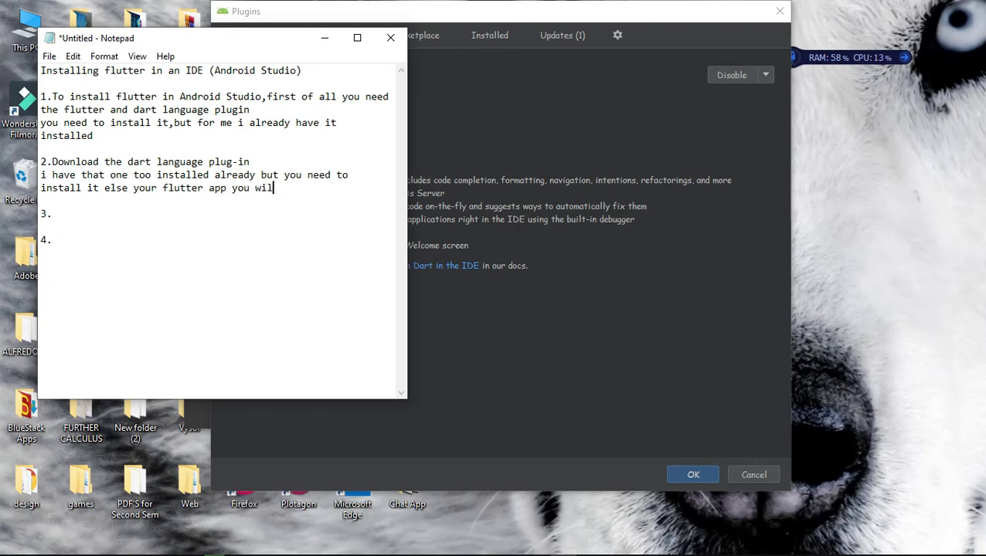
type("l not work")
Write note 3 in Notepad: "Now lets start to create our first app".
left_click(562, 189)
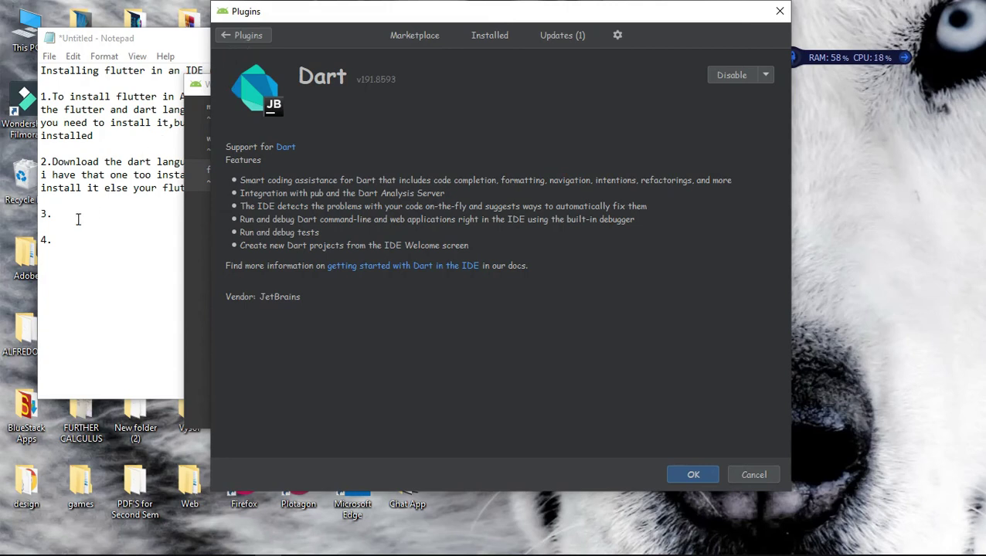
left_click(54, 214)
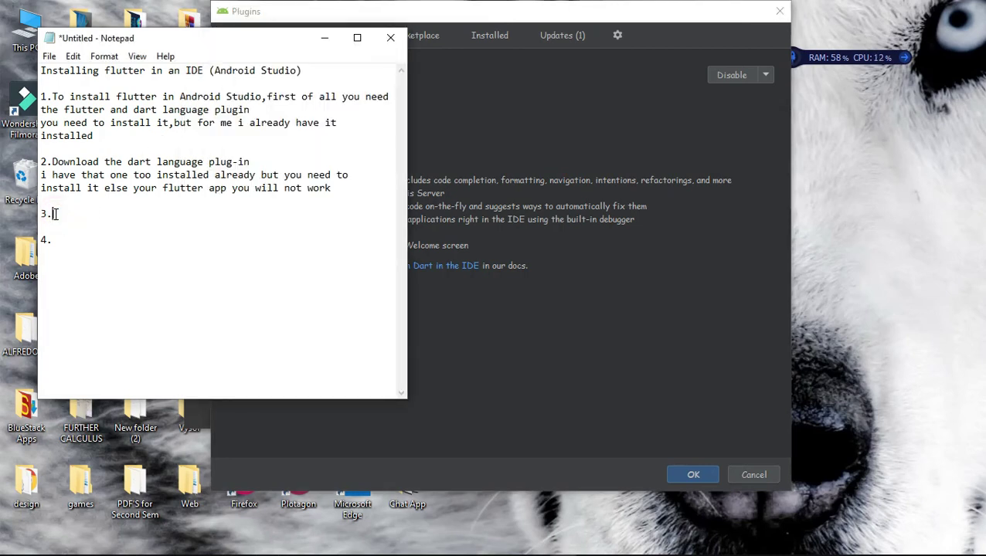
type("Now lets")
type("start ")
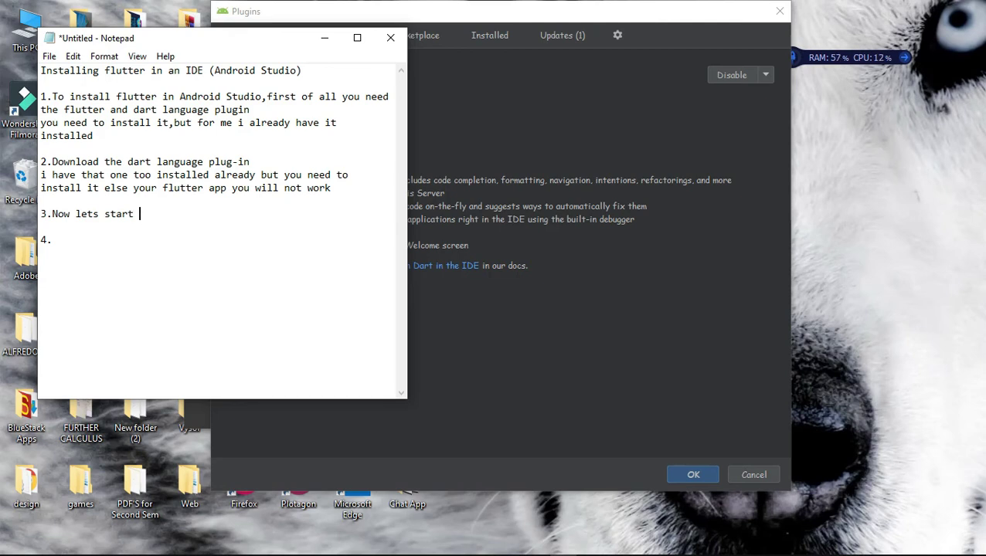
type("to create our fi")
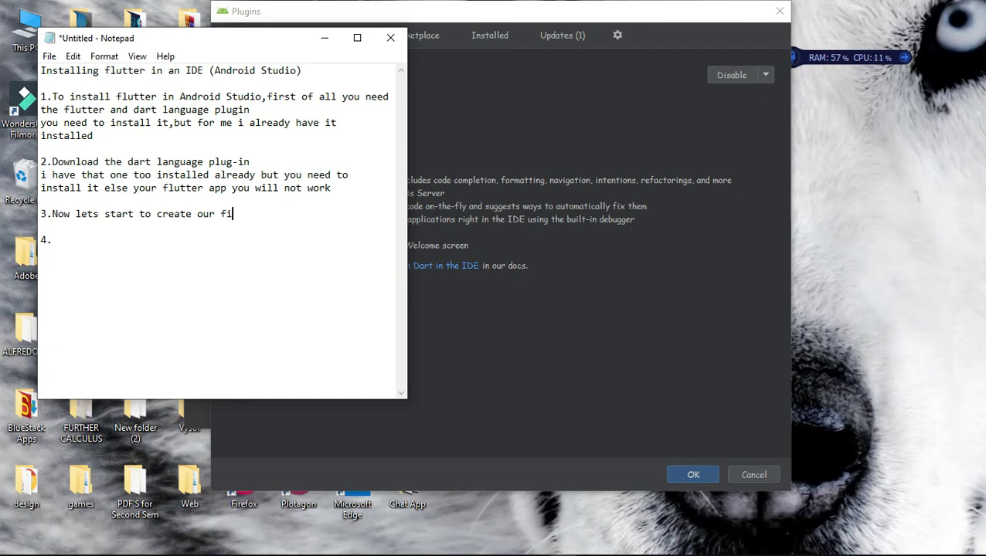
type("rst app")
Return to Android Studio, leave the Dart plugin details and close the plugin manager with its settings accepted.
left_click(519, 132)
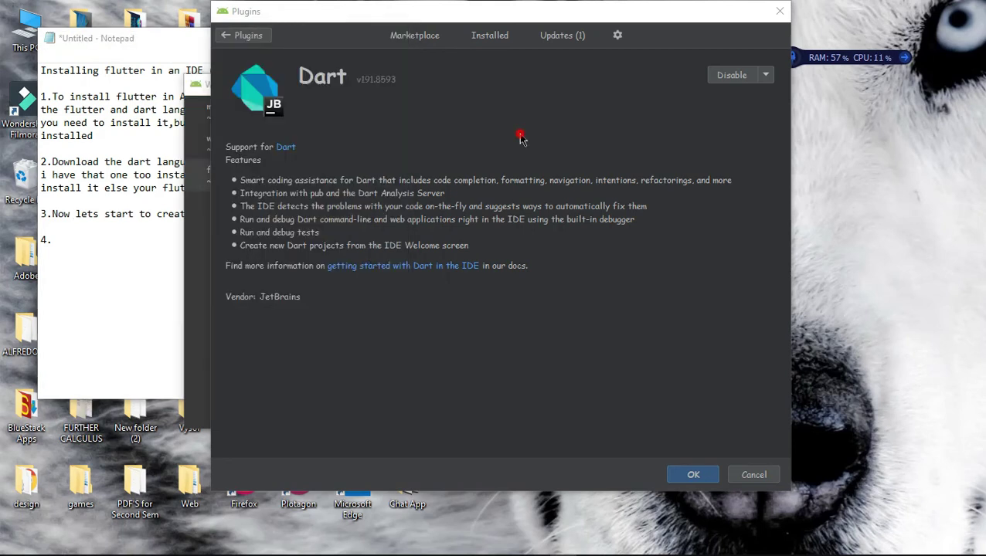
left_click(251, 37)
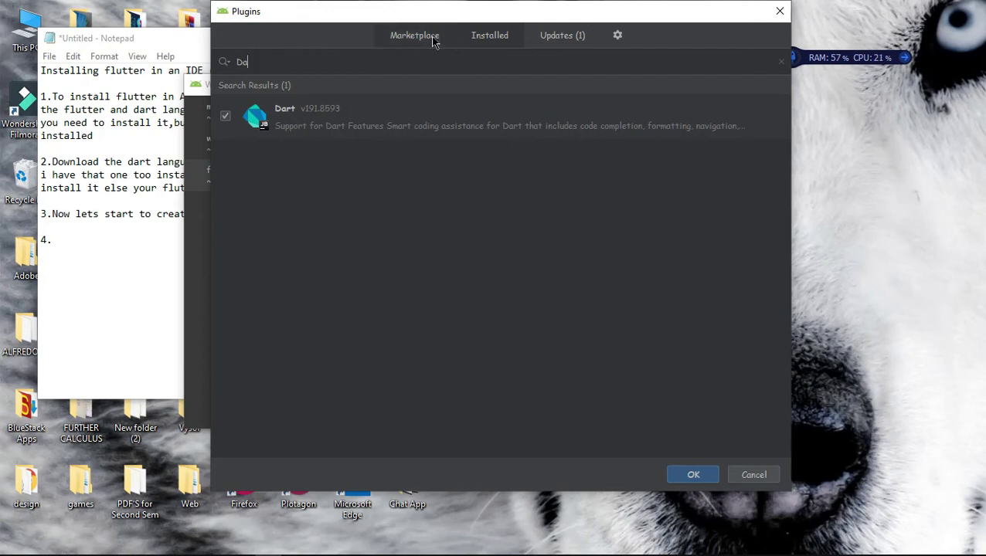
left_click(693, 474)
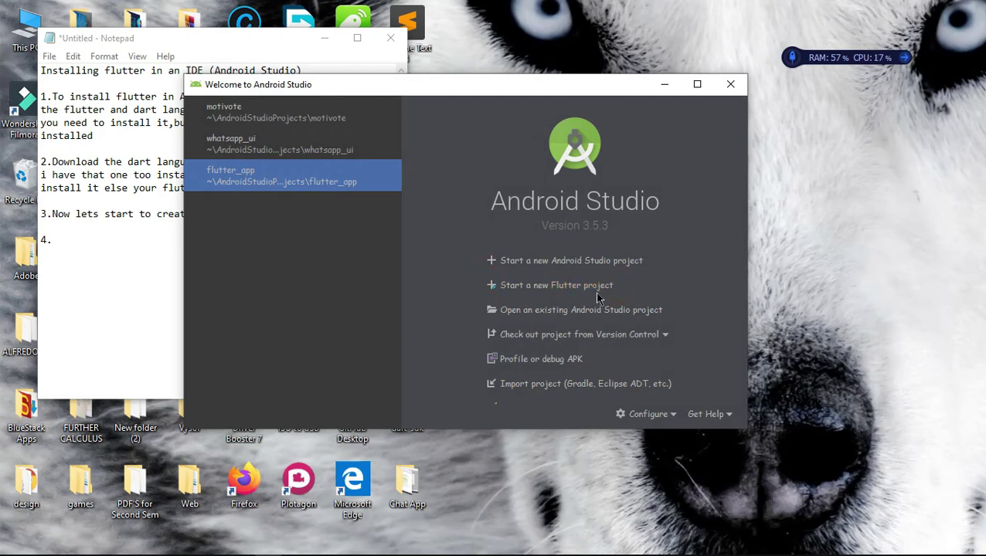
Start a new Flutter project and begin note 4 in Notepad: "After clicking on create new flutter ,you will be prompted with this".
left_click(534, 283)
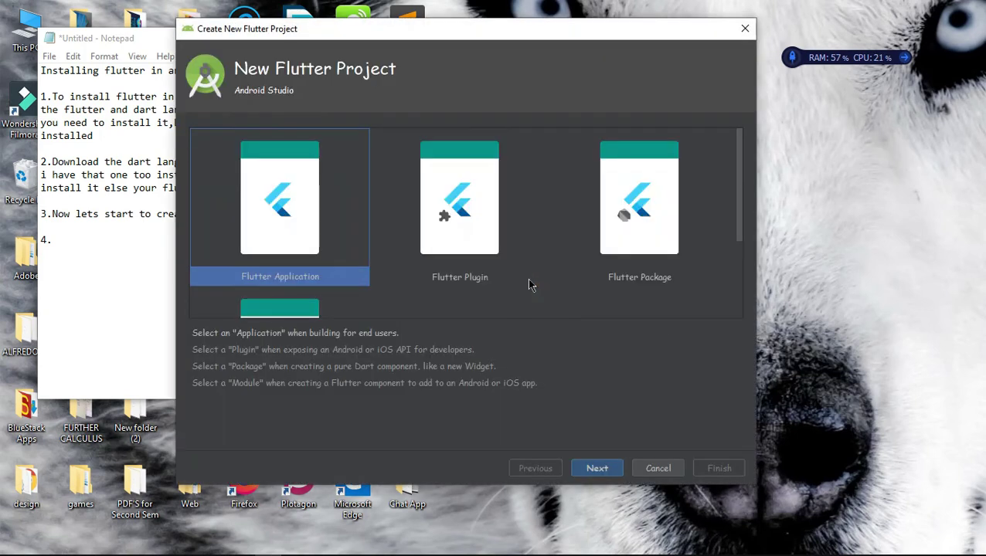
left_click(91, 245)
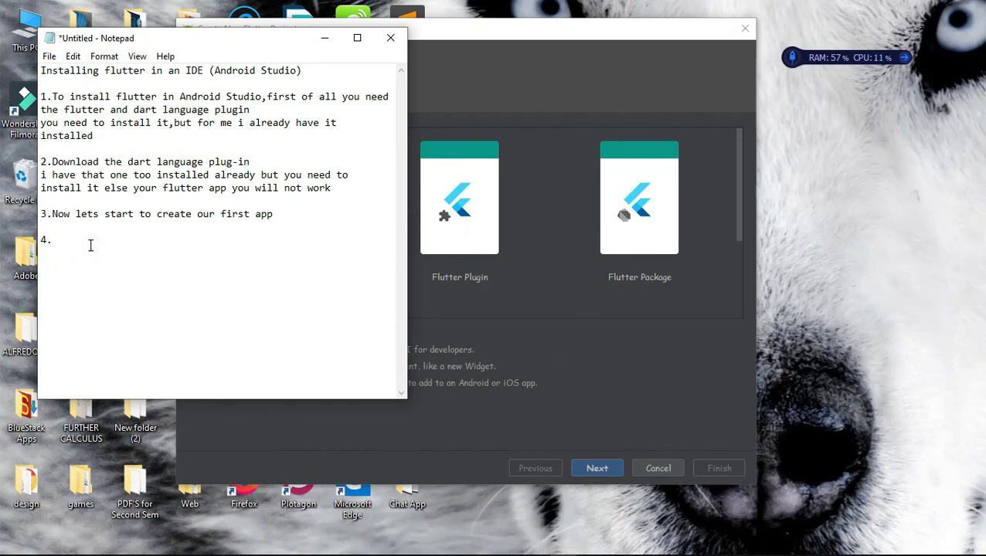
type("After clicking on create ")
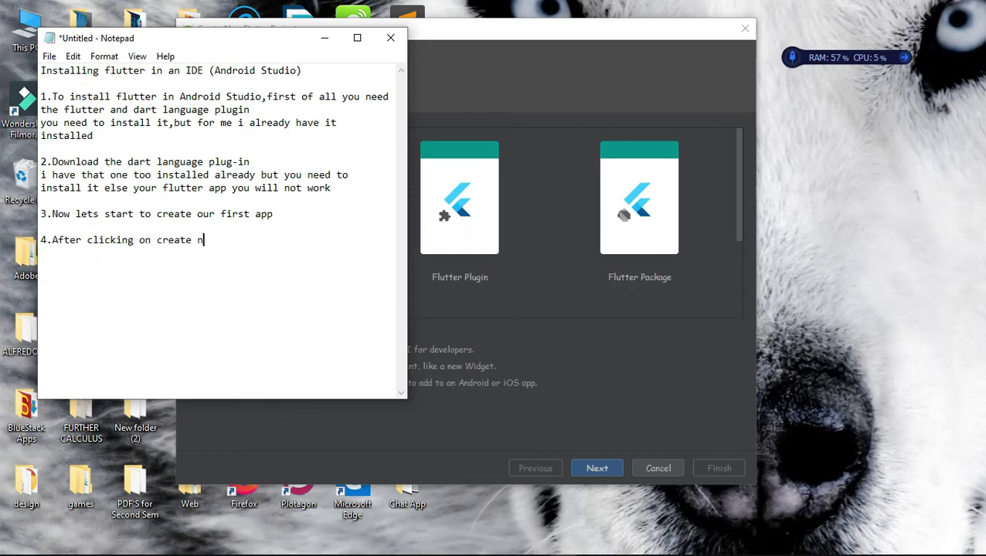
type("new flutter ,you wi")
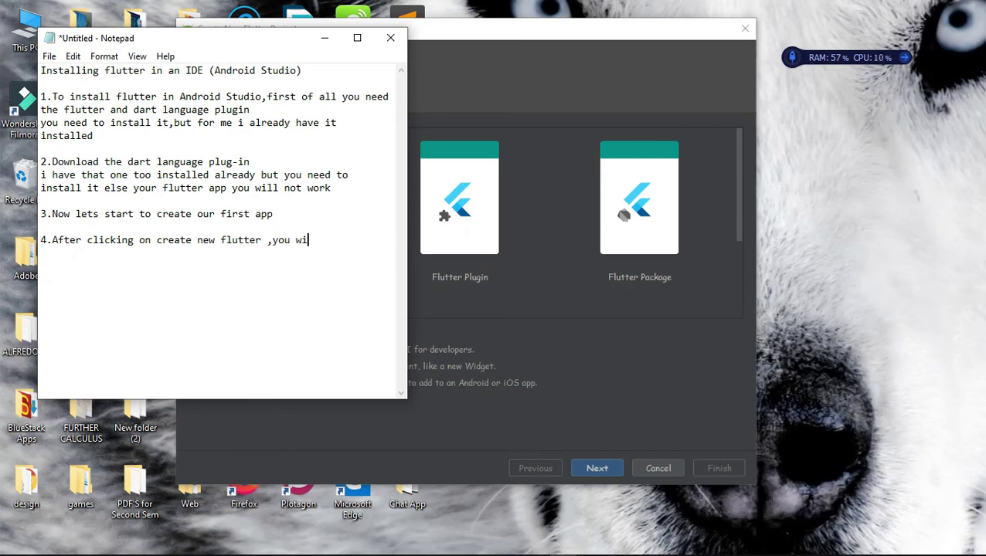
type("llbe")
key("BackSpace")
key("BackSpace")
key("BackSpace")
type("be prompted with this s")
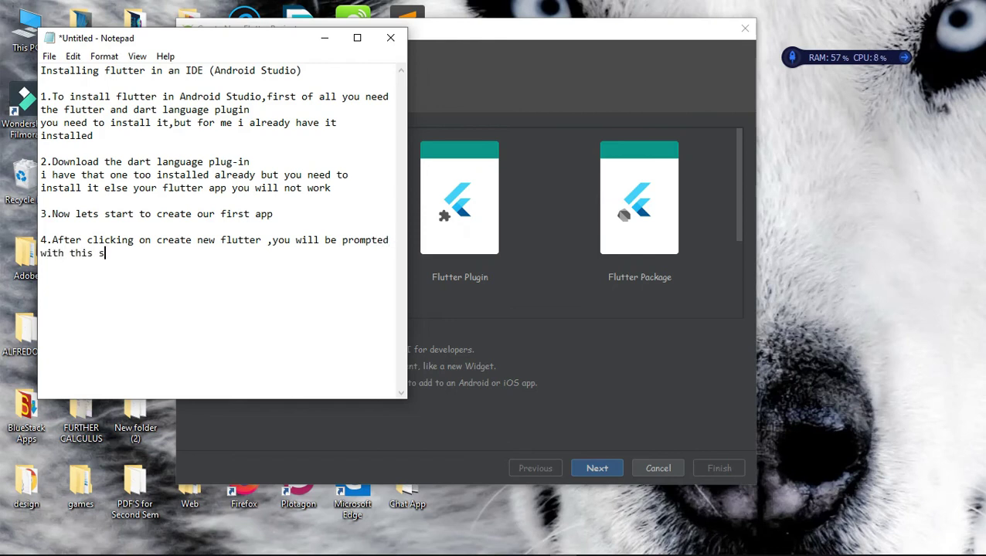
Finish note 4 in Notepad with "dialog,click on flutter application because we want to create an app".
key("BackSpace")
type("dialog,click on flutter")
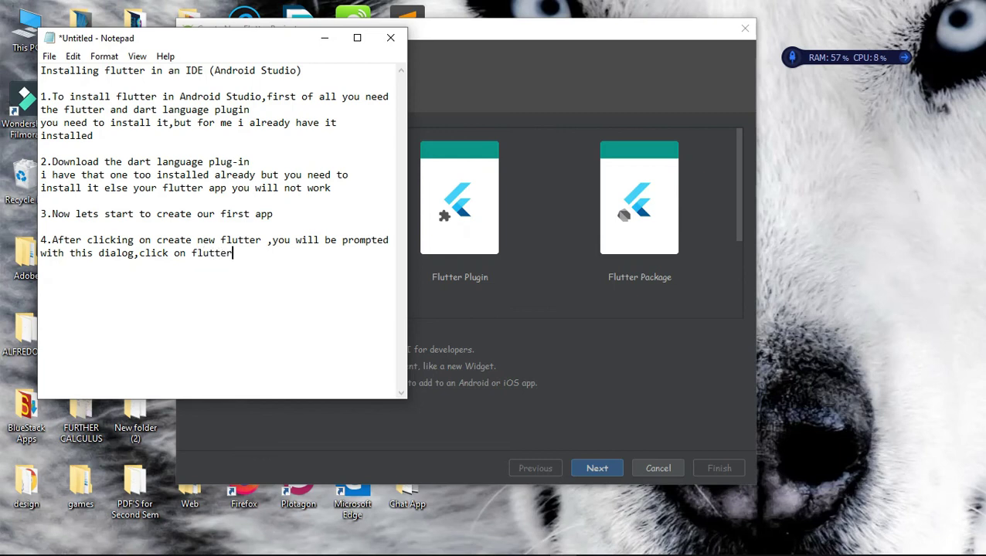
type(" application becau")
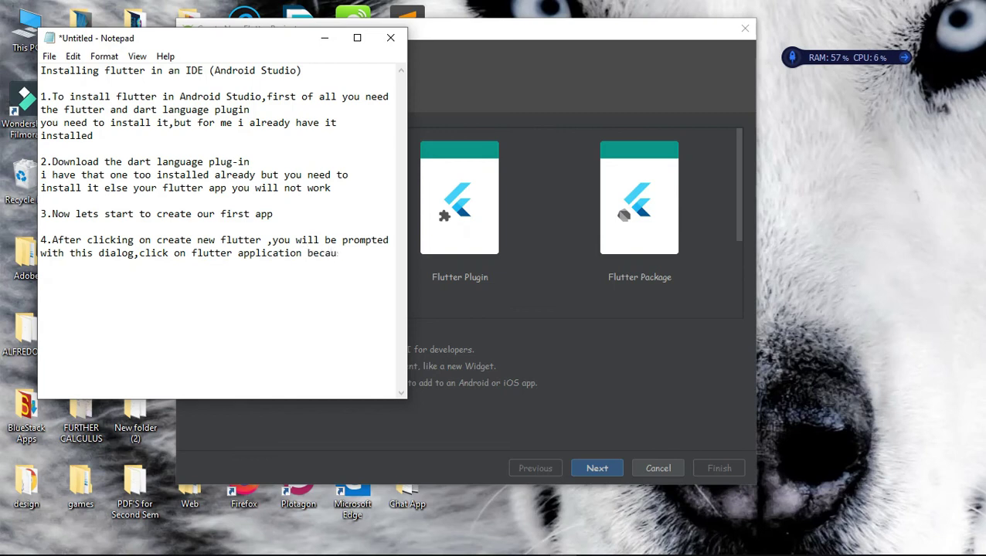
type("se we want to create an app")
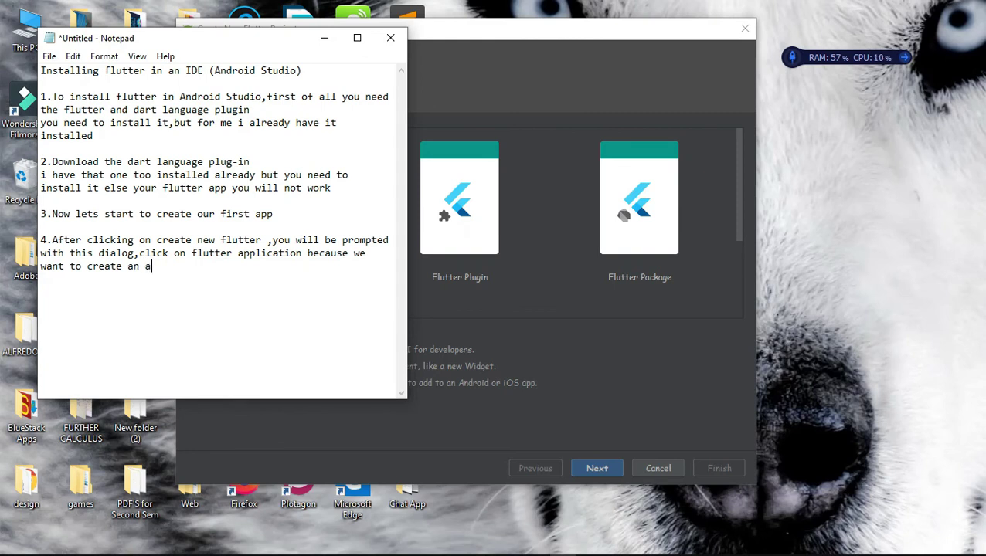
Return to Android Studio, choose the Flutter Application project type and continue to its configuration.
left_click(594, 322)
left_click(261, 204)
left_click(261, 204)
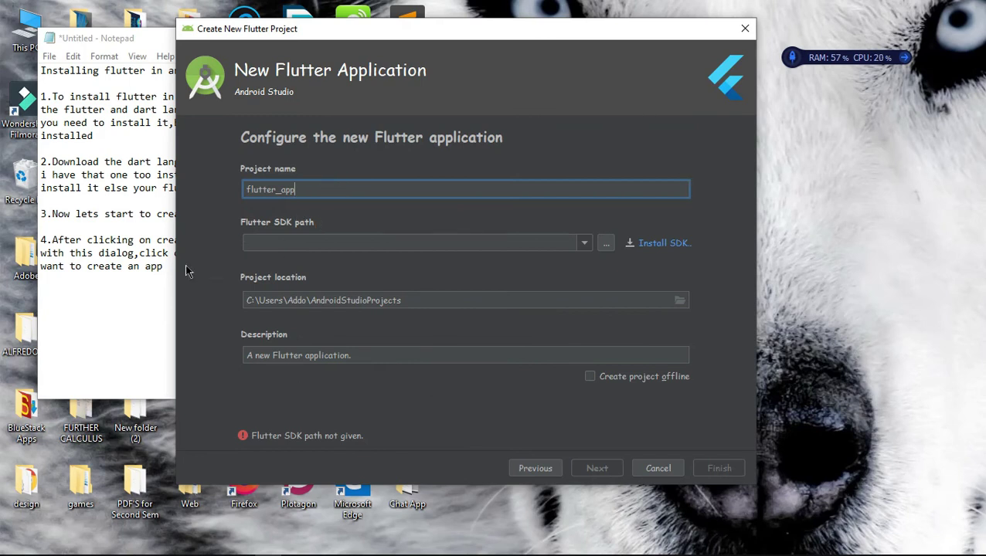
Write note 5 in Notepad, "Next,you need to give your app a name", with the line "example: first_app" beneath it.
left_click(112, 291)
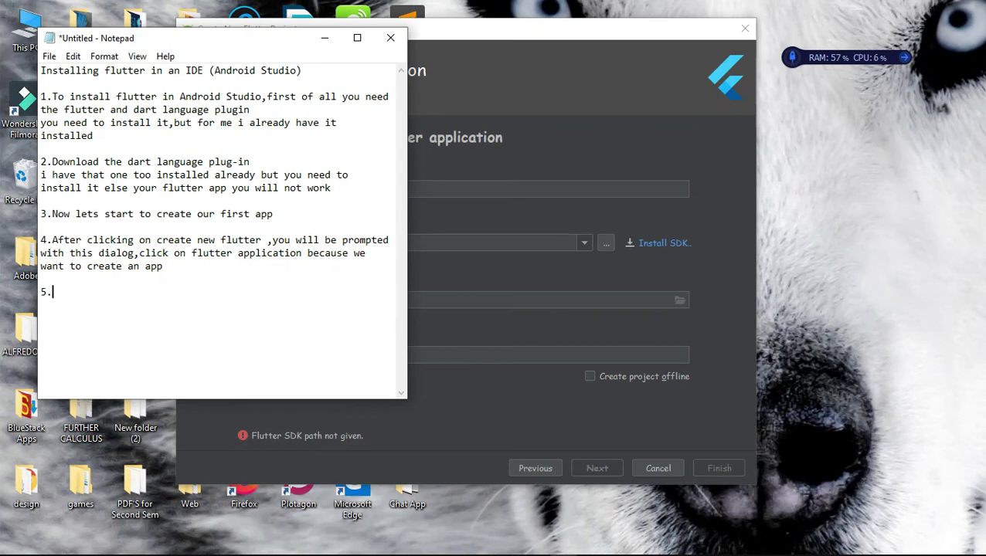
type("Next,you need ")
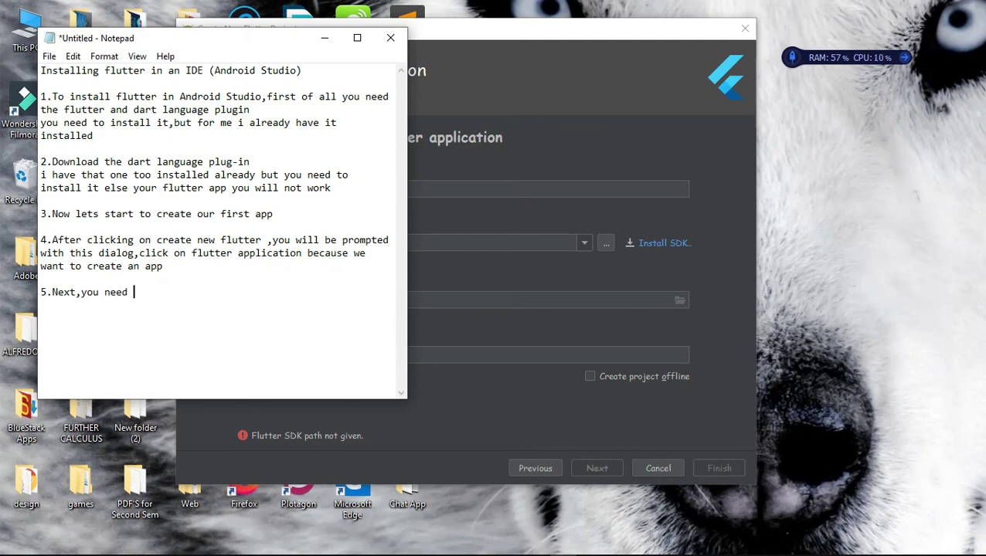
type("to give your app a na")
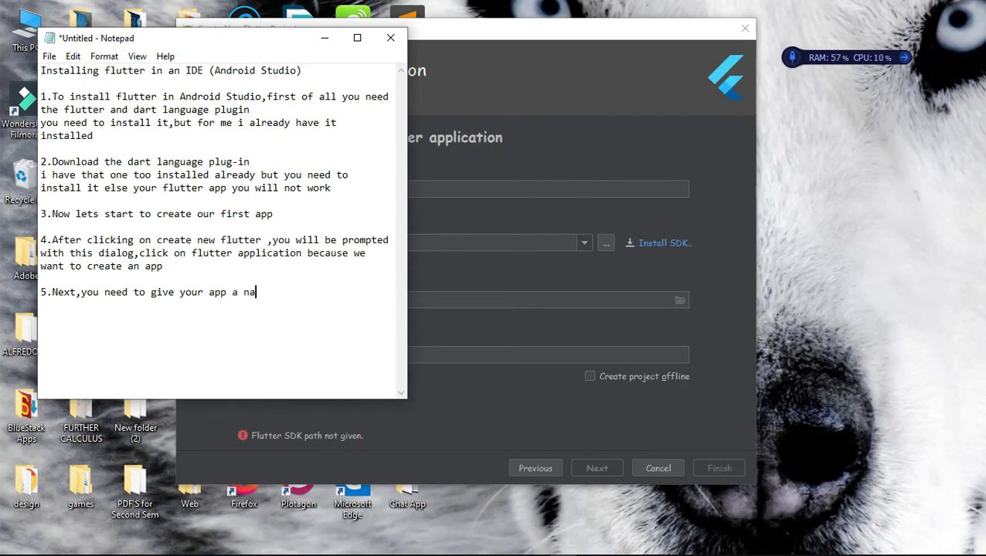
type("me")
left_click(452, 165)
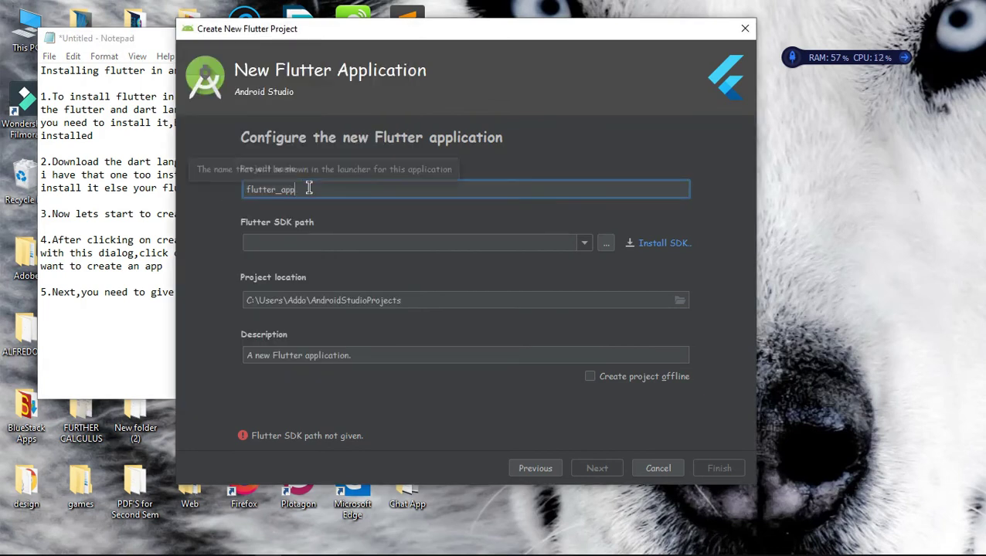
left_click_drag(110, 315, 275, 297)
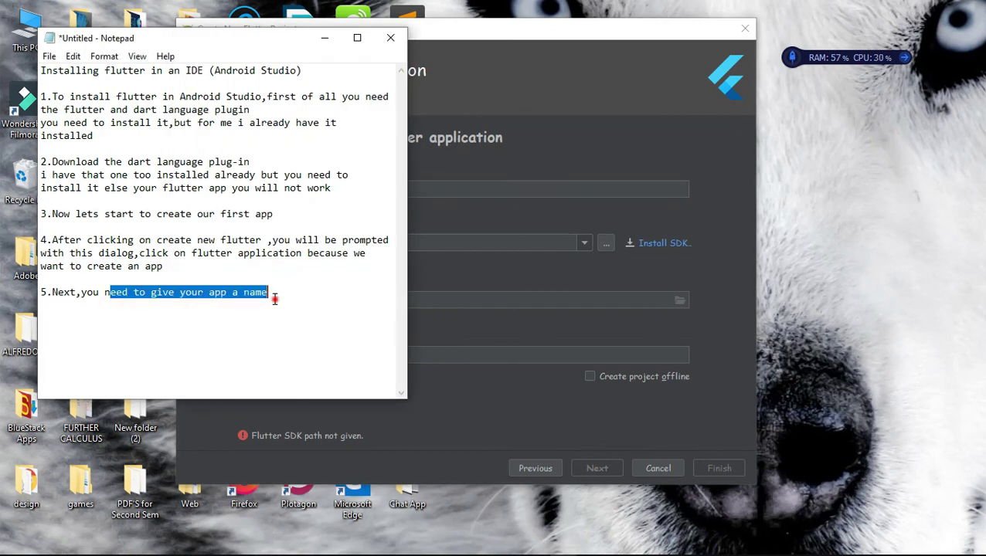
left_click(273, 300)
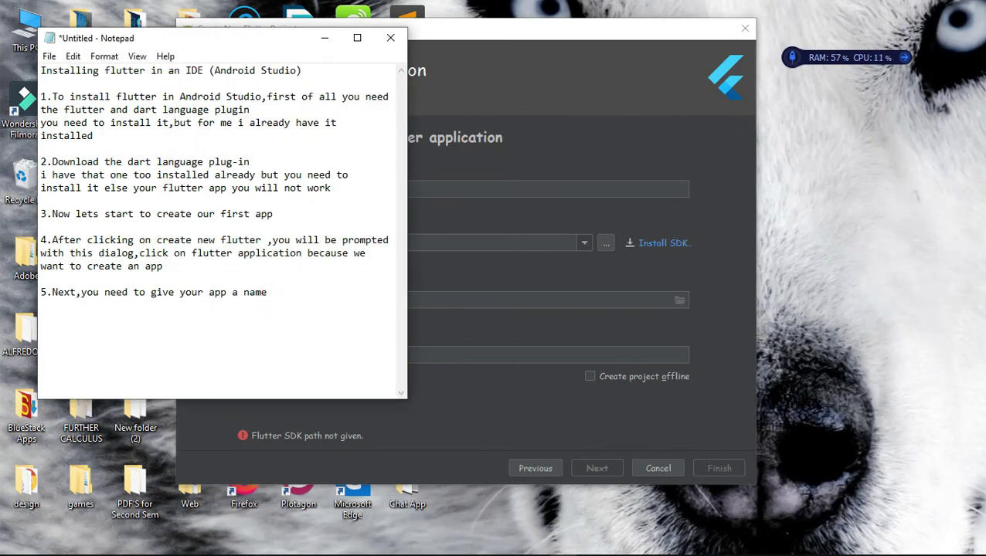
type("example: firs")
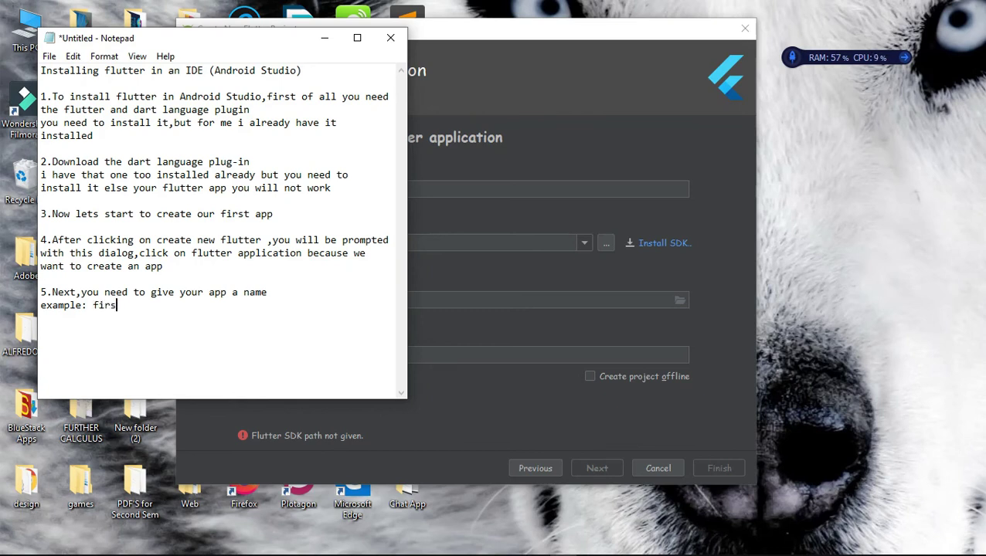
type("t_app")
left_click_drag(156, 306, 93, 308)
Back in Android Studio, set the new Flutter application's project name to first_app.
left_click(610, 120)
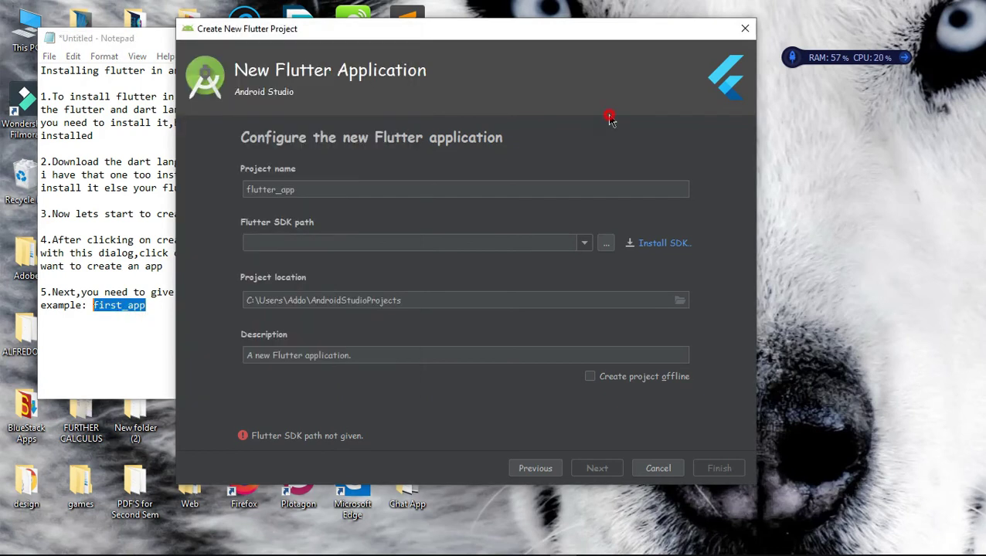
left_click(365, 190)
key("BackSpace")
key("BackSpace")
key("BackSpace")
key("BackSpace")
key("BackSpace")
key("BackSpace")
key("BackSpace")
key("BackSpace")
key("BackSpace")
key("BackSpace")
key("BackSpace")
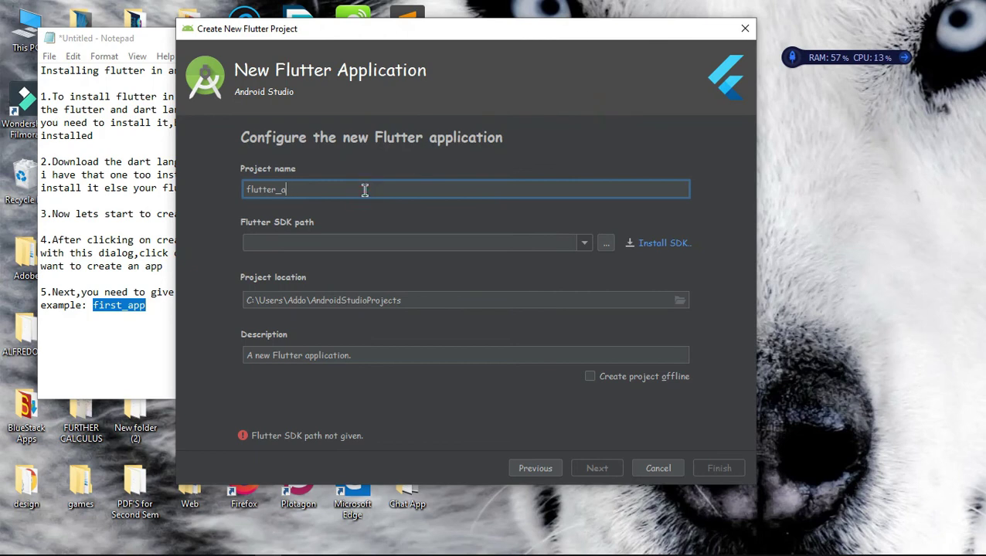
type("first_app")
Add beneath the example in Notepad's note 5: "remember,your app name must be in lower case".
left_click(166, 311)
key("Return")
type("remem")
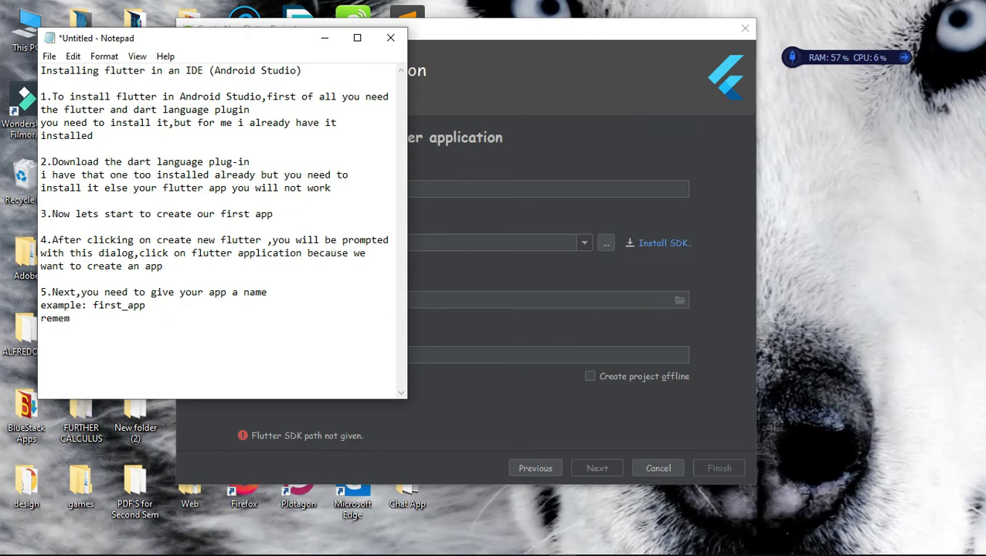
type("ber,your app name must")
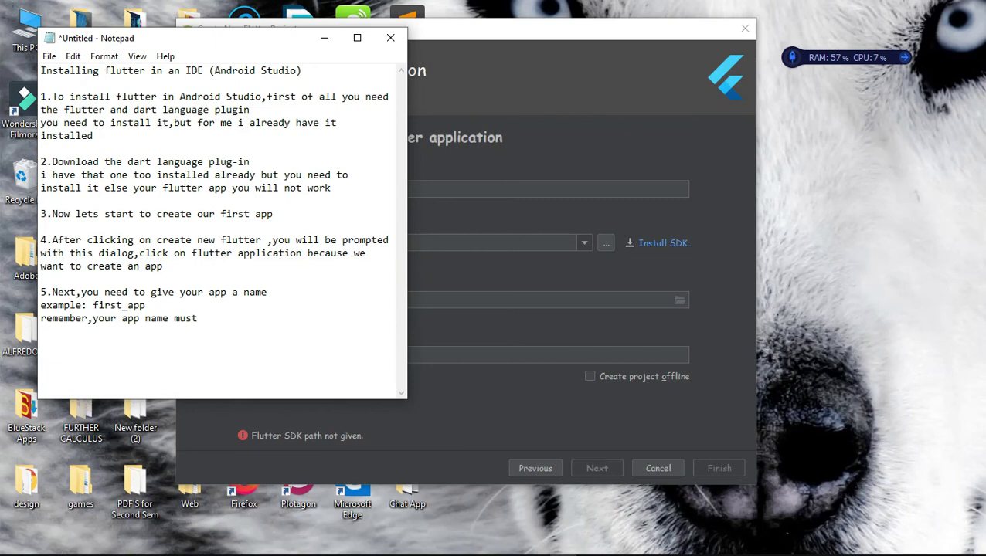
type(" be in lower cae")
type("e")
Write note 6 in Notepad: "You then need to specify your SDK path", followed on a new line by "of which we downloaded earlier".
key("Return")
type("6'")
key("BackSpace")
type(".You the")
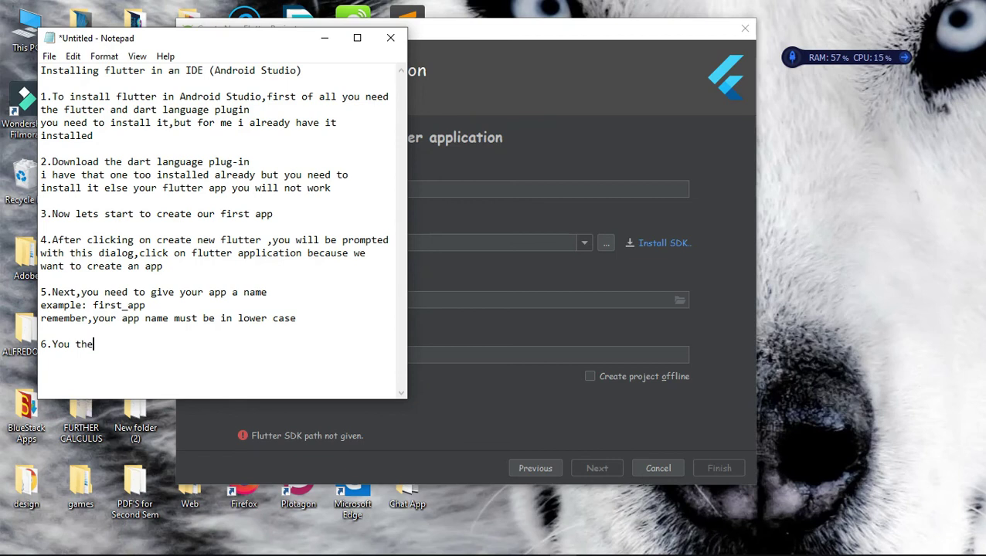
type("n need to speci")
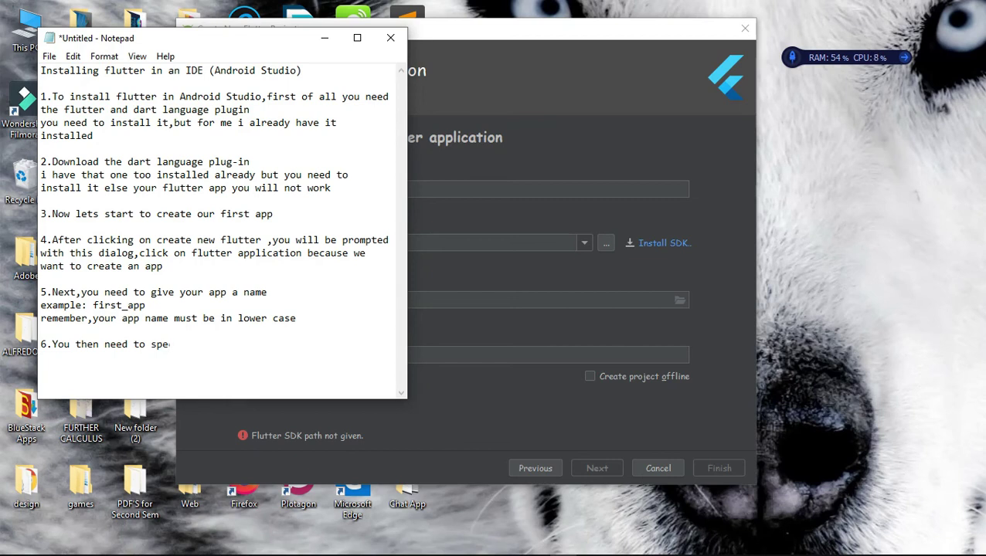
type("fy your s")
key("BackSpace")
type("SDK path")
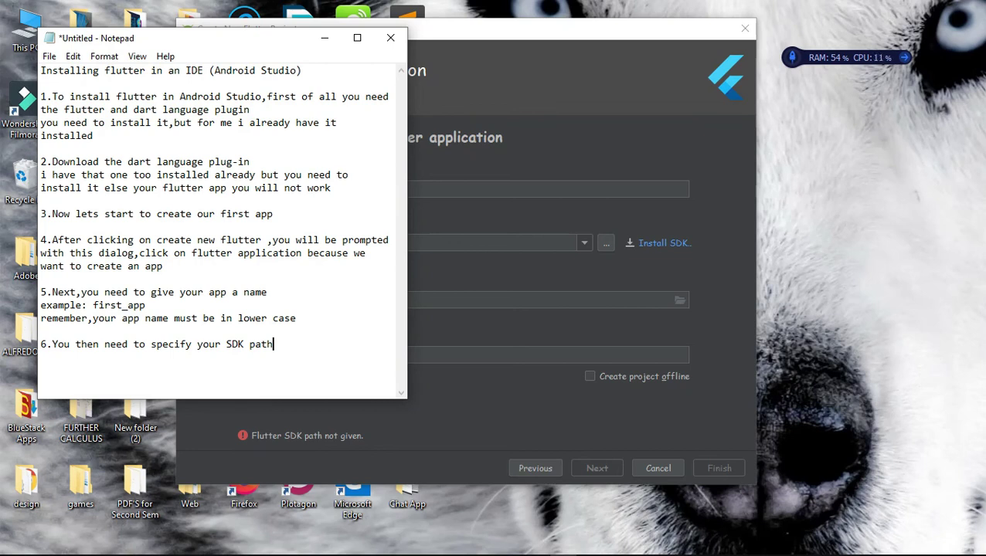
key("Return")
type("of which we down")
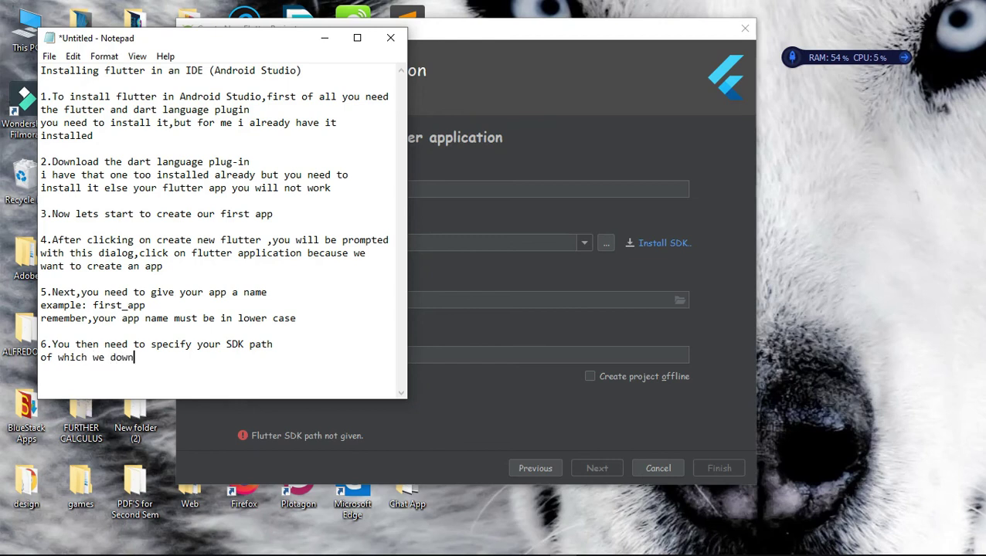
type("load")
key("BackSpace")
type("ed earlier")
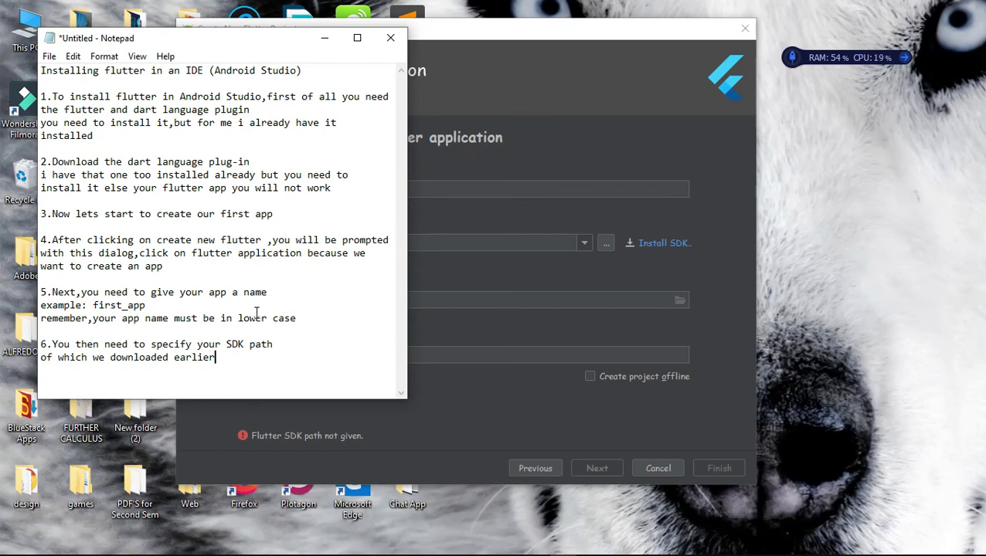
Return to Android Studio and try to use the C:\src folder as the Flutter SDK path.
left_click(472, 186)
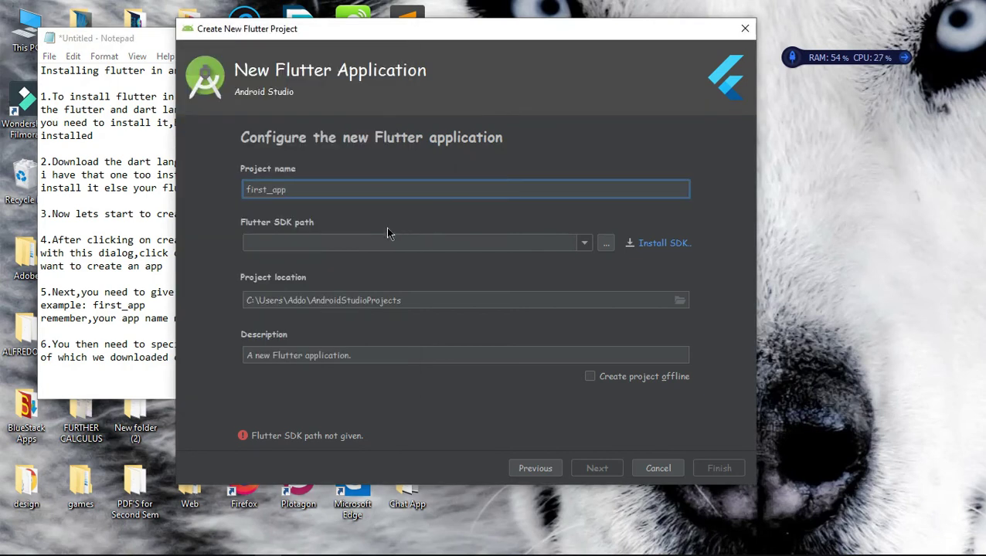
left_click(376, 242)
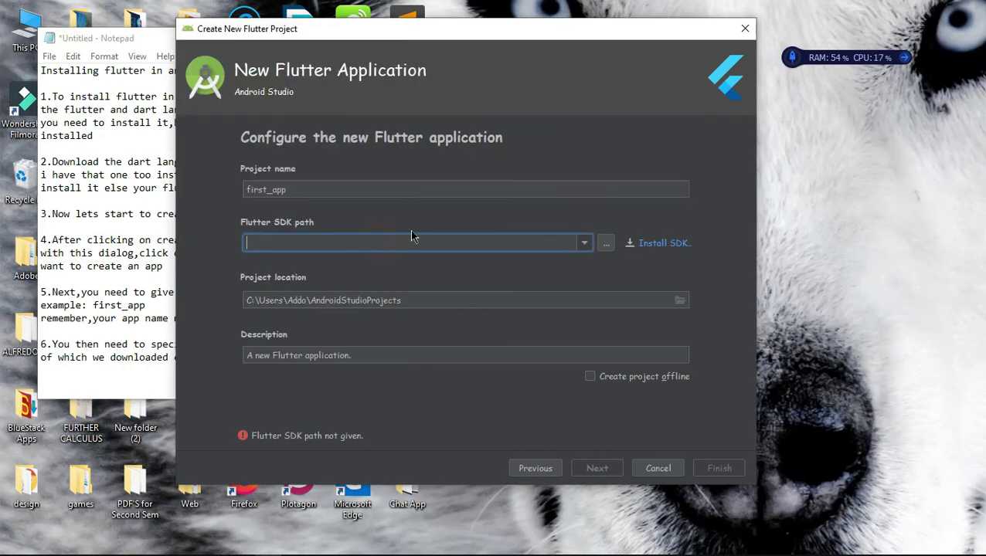
left_click(605, 244)
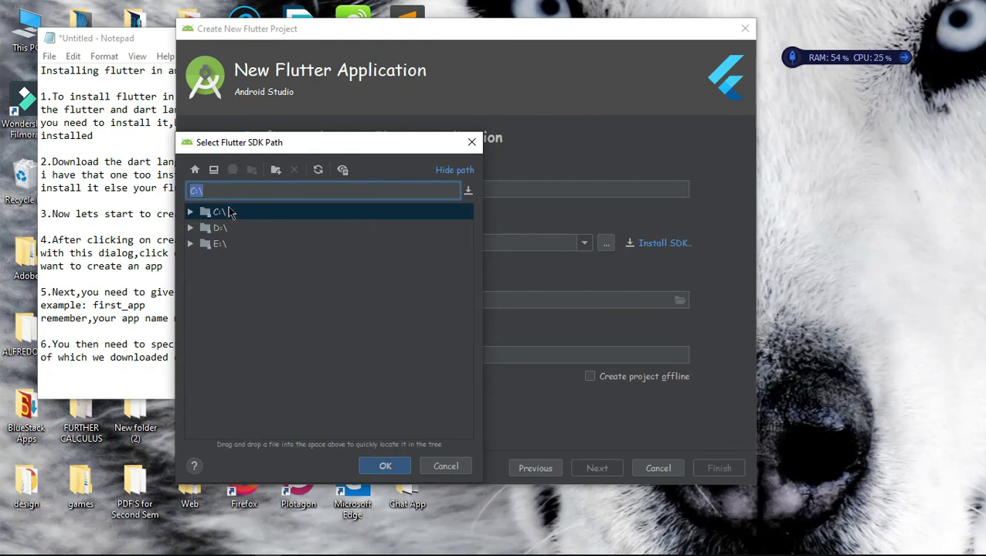
double_click(228, 215)
scroll(208, 345, "down", 2)
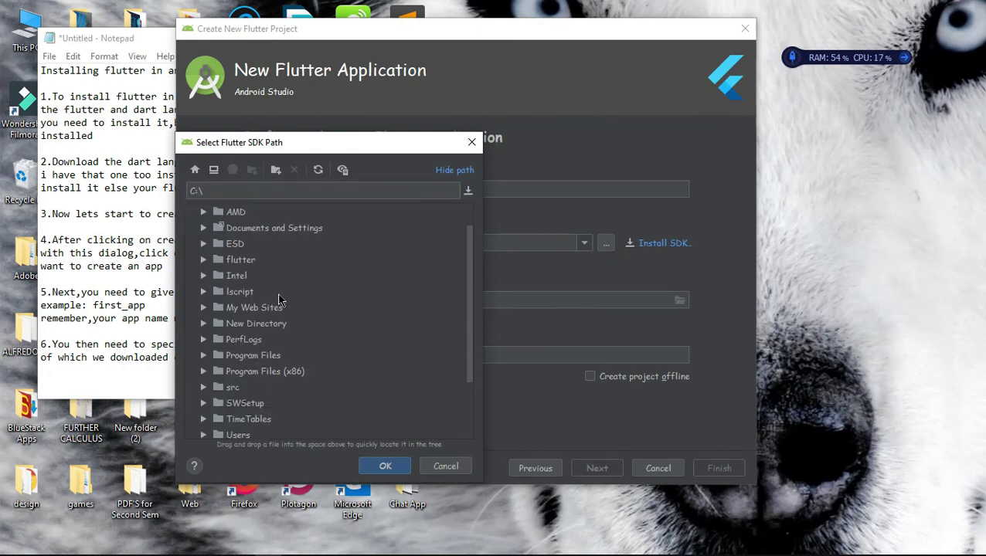
left_click(225, 373)
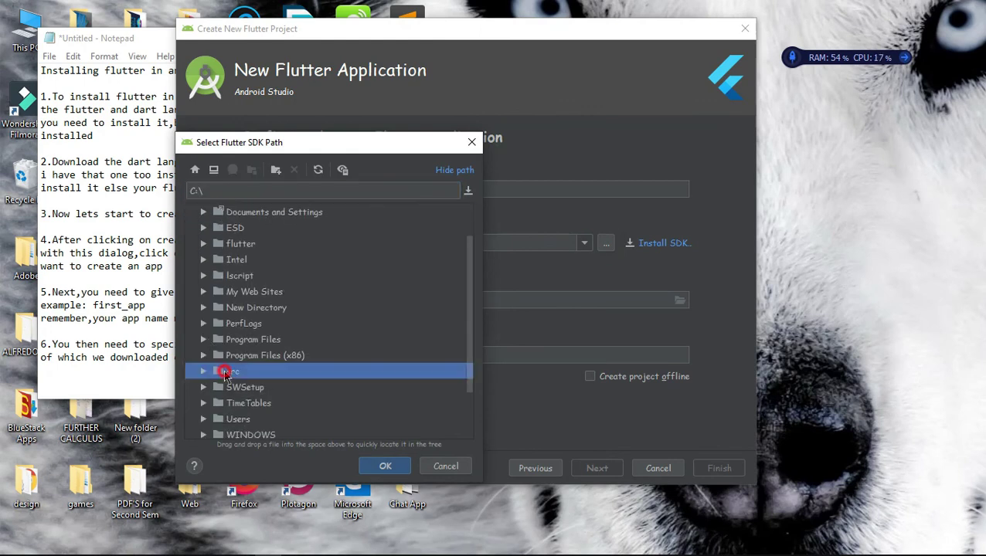
left_click(385, 467)
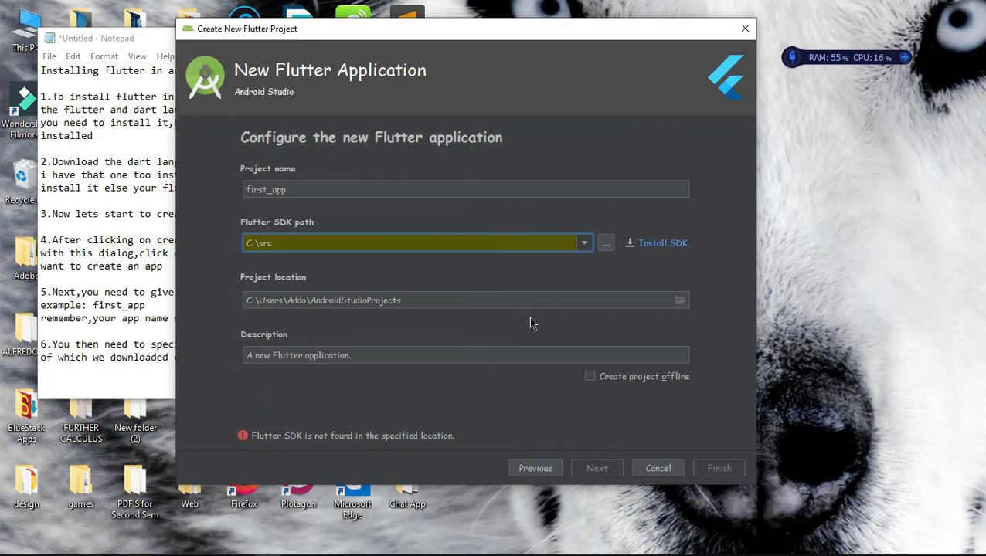
Set the Flutter SDK path to the C:\src\flutter folder and continue to the package name settings.
left_click(605, 243)
left_click(327, 323)
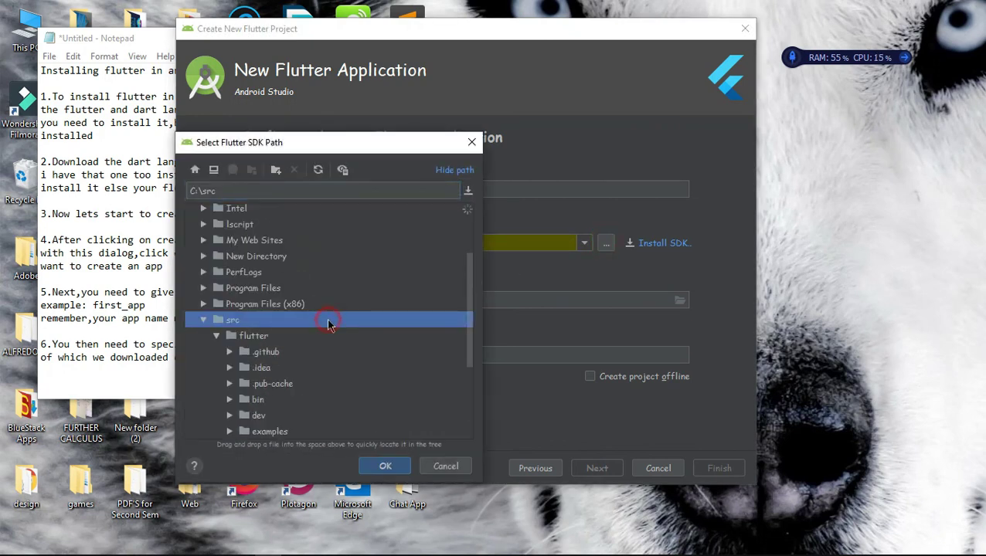
left_click(280, 338)
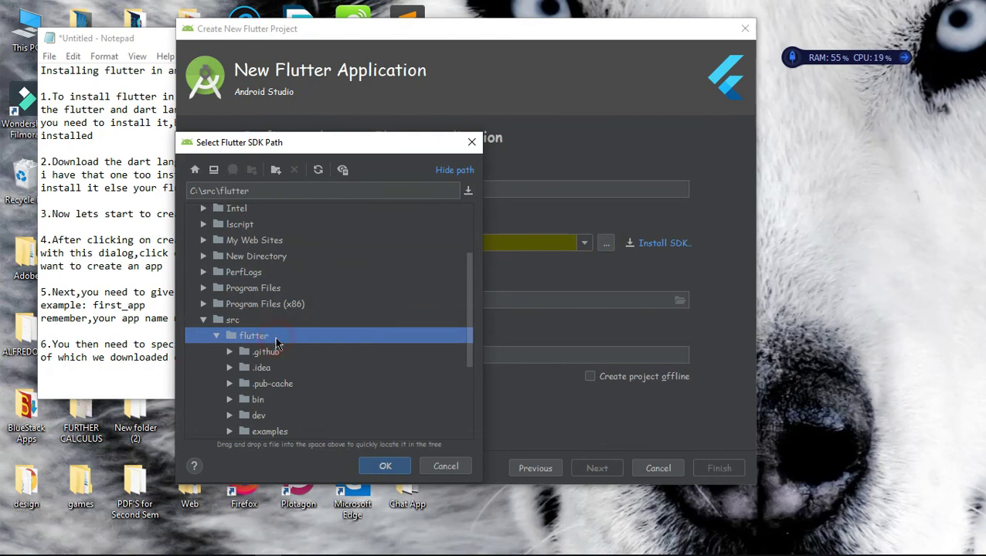
left_click(383, 468)
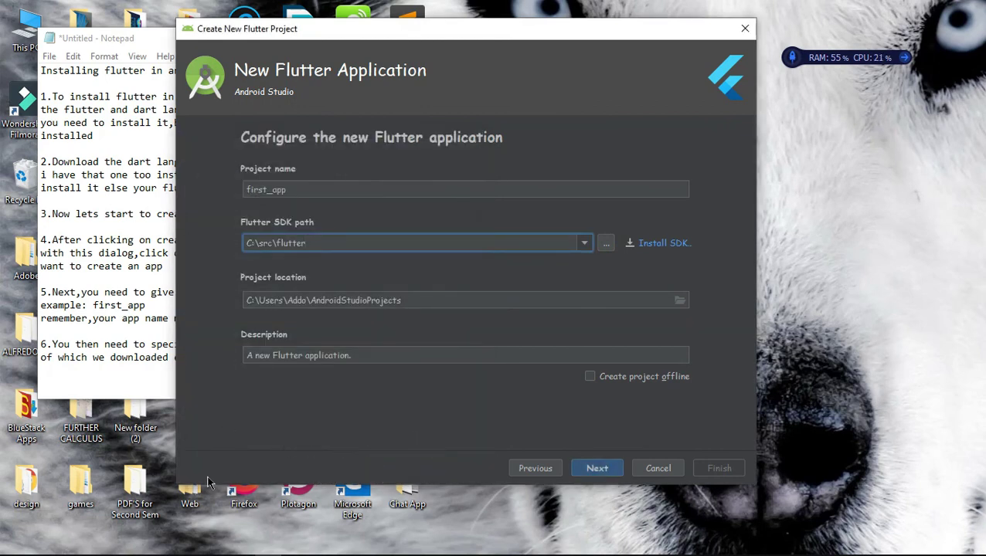
left_click(593, 469)
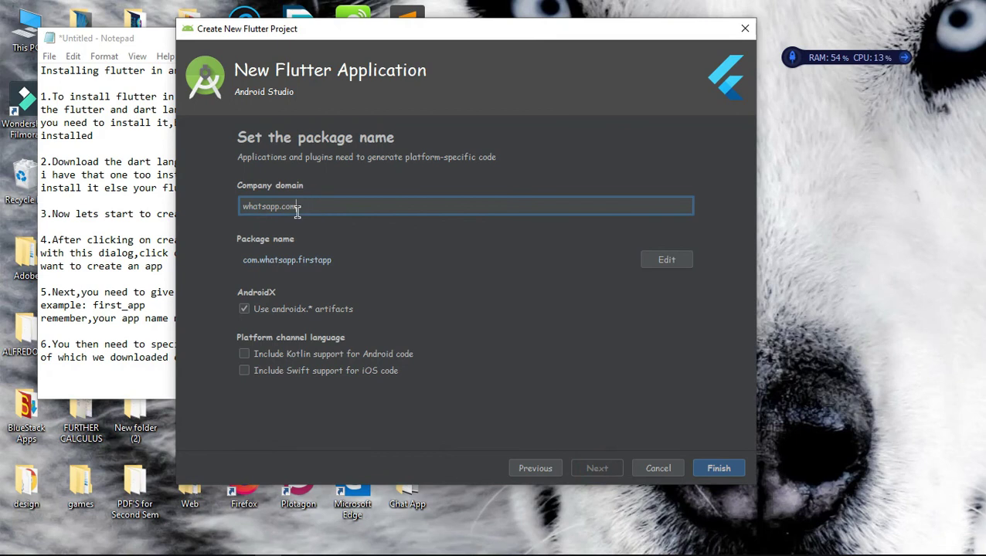
Switch to Notepad and add below note 6 the separate line "you can now input your company name".
left_click(90, 366)
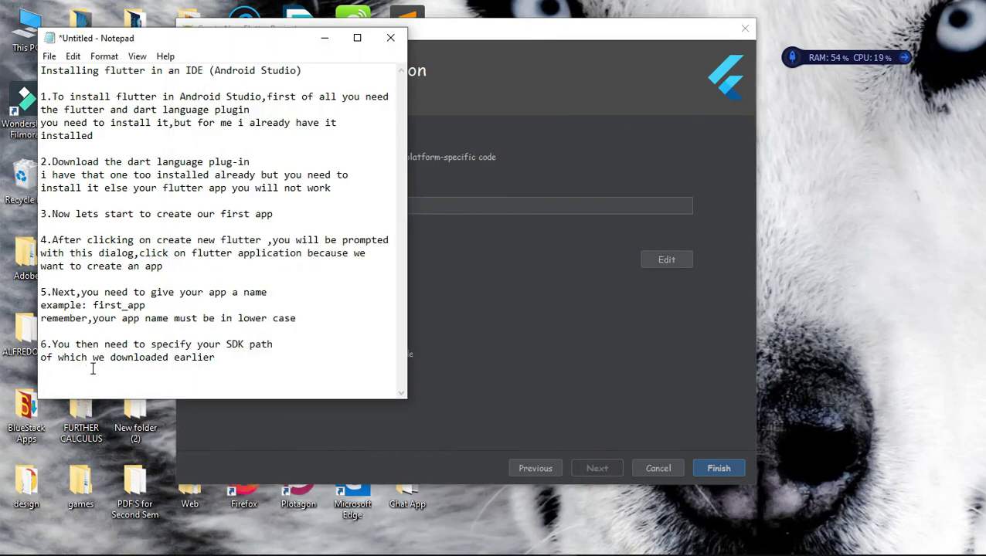
left_click(249, 361)
key("Return")
key("Return")
type("you can now input your")
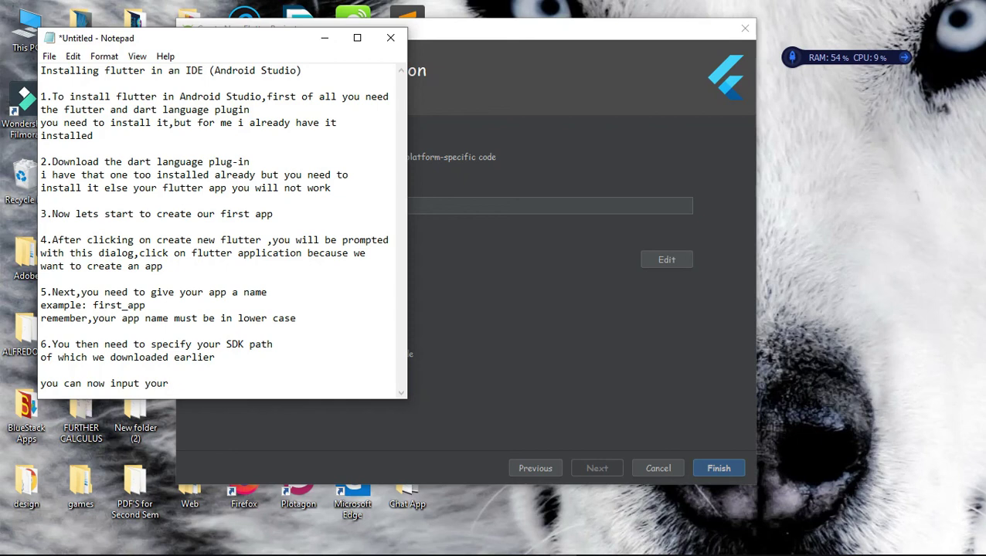
type(" company name")
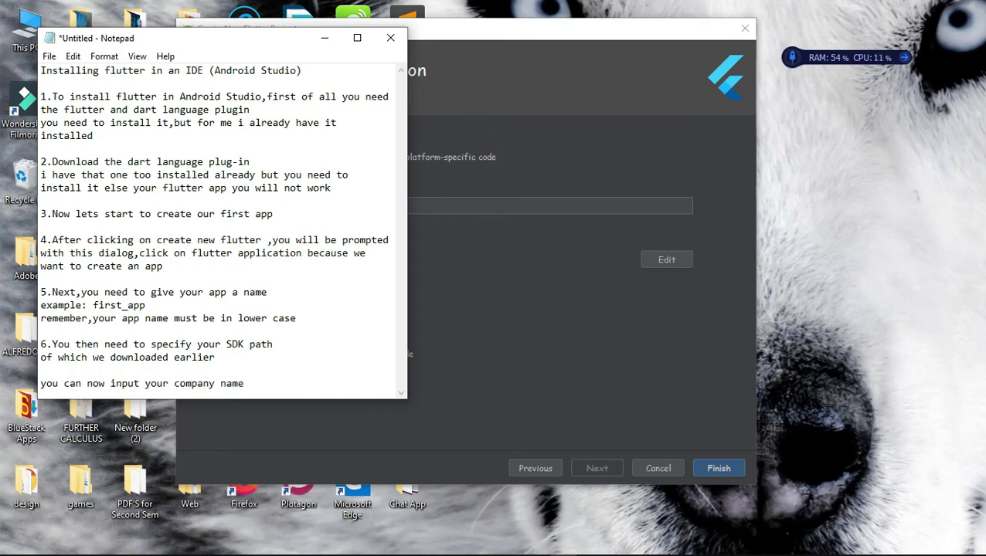
Add a further line to the Notepad notes, after a blank line: "after that,include support for androidX,".
key("Return")
key("Return")
key("Return")
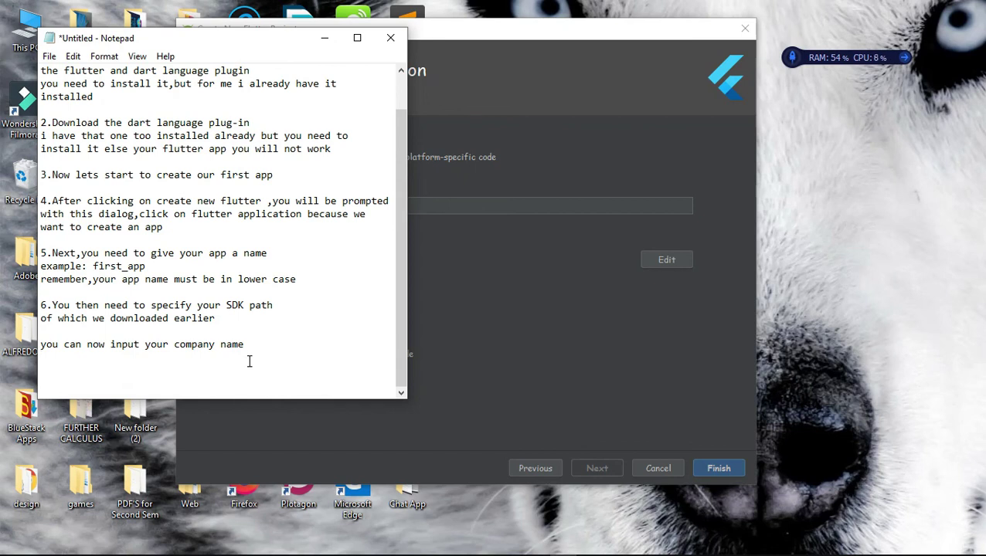
key("Right")
key("Right")
key("Right")
key("Right")
key("Right")
key("Right")
key("Right")
key("Right")
key("Right")
key("Right")
key("Right")
key("Right")
key("Right")
key("Right")
key("Right")
key("Right")
key("Right")
key("Right")
key("Right")
key("Right")
key("Return")
type("after that,include")
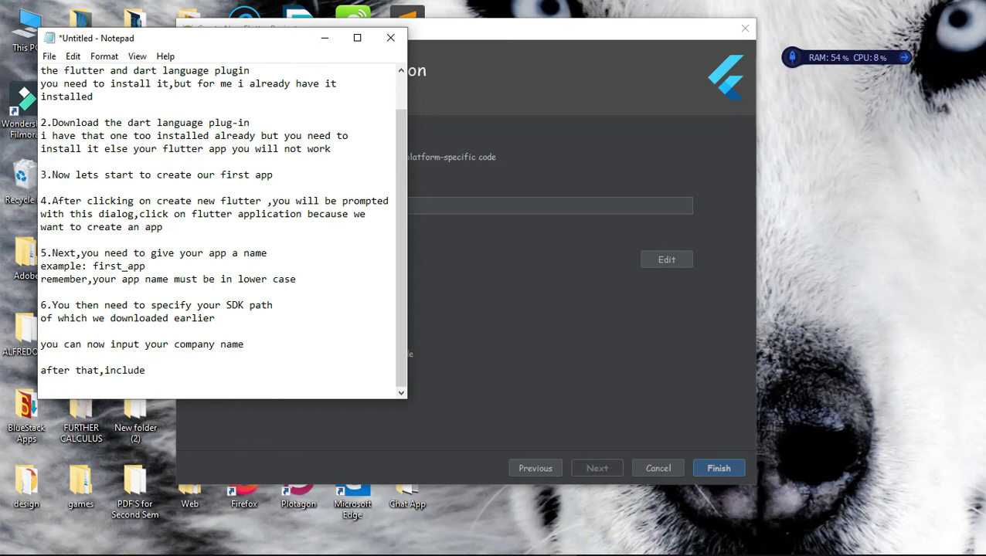
type(" support for andro")
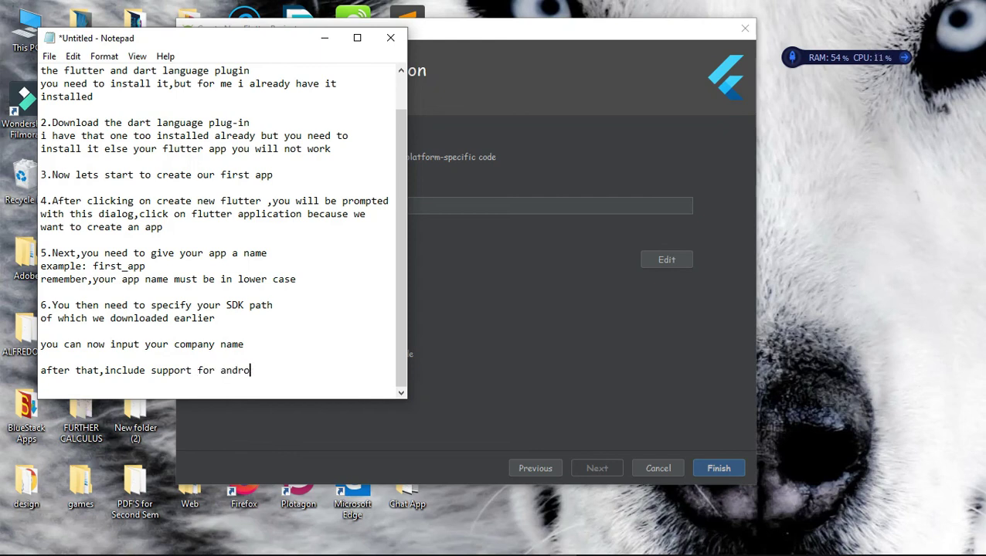
type("idX")
type(",")
Write note 7 in Notepad: "You can also include Kotlin and Swift if you have any knowledge in it".
key("Return")
type("&")
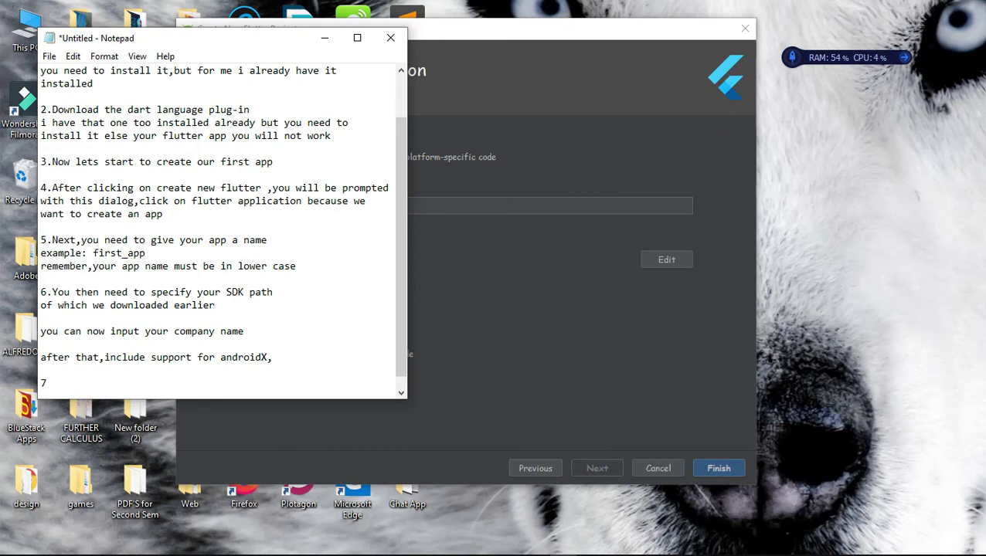
type(".You can also include")
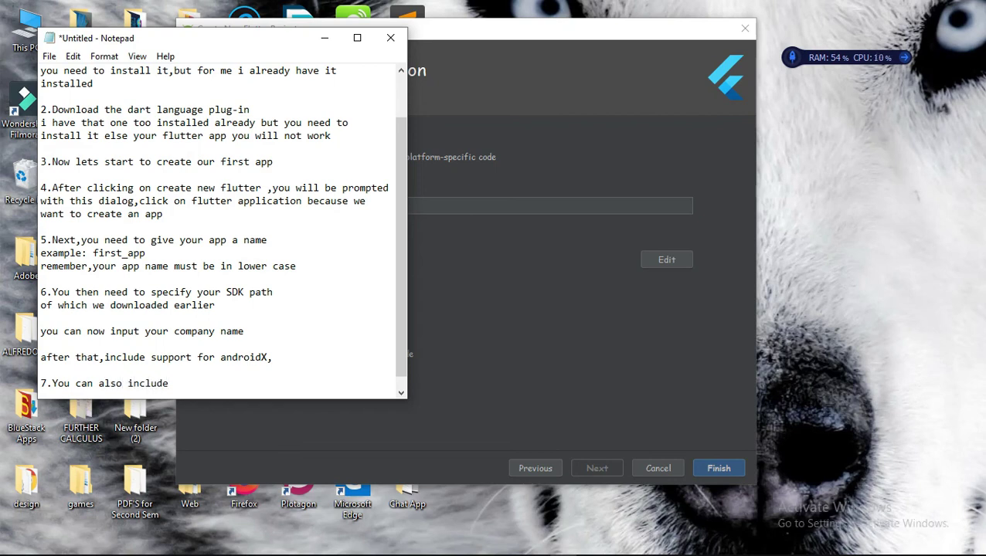
type(" Kotlin and any other")
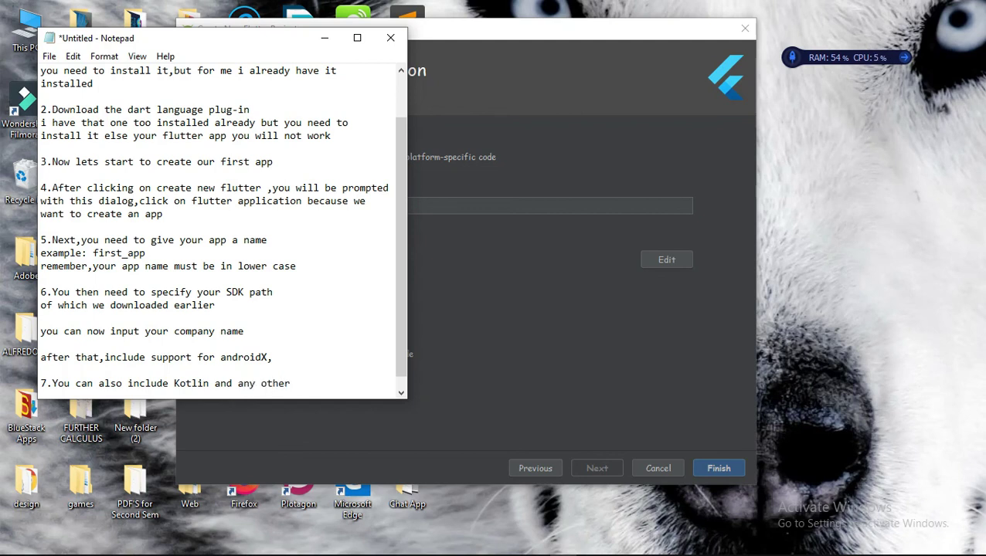
key("BackSpace")
key("BackSpace")
key("BackSpace")
key("BackSpace")
key("BackSpace")
key("BackSpace")
key("BackSpace")
key("BackSpace")
type("Swift if yo")
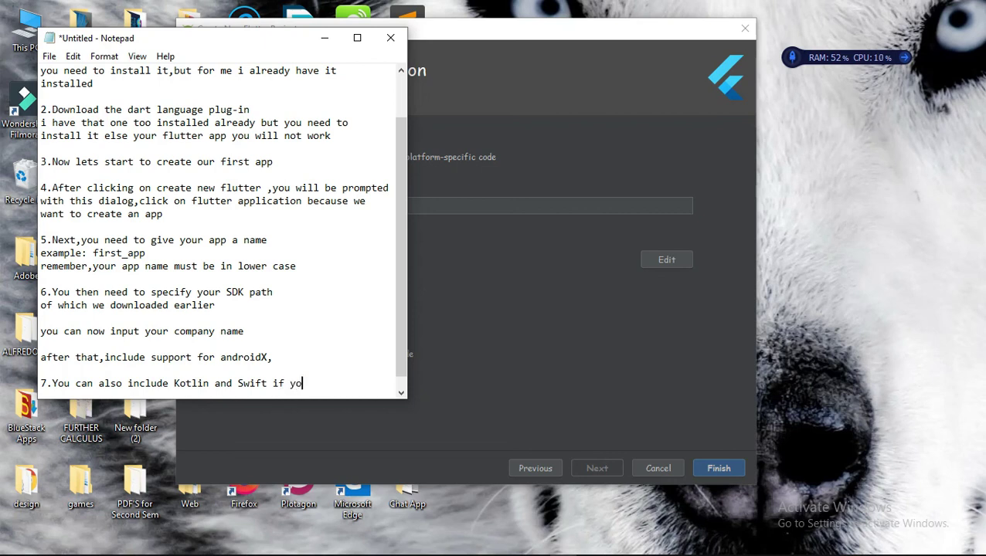
type("u have any knowlrdge in it")
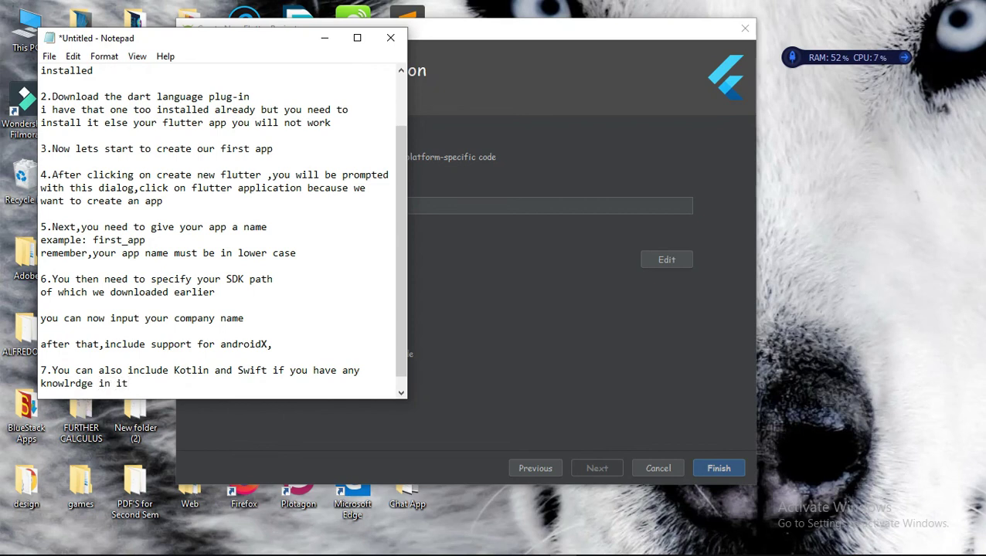
left_click(76, 384)
key("BackSpace")
type("e")
Return to the Android Studio project wizard and set the company domain to company.com.
left_click(453, 363)
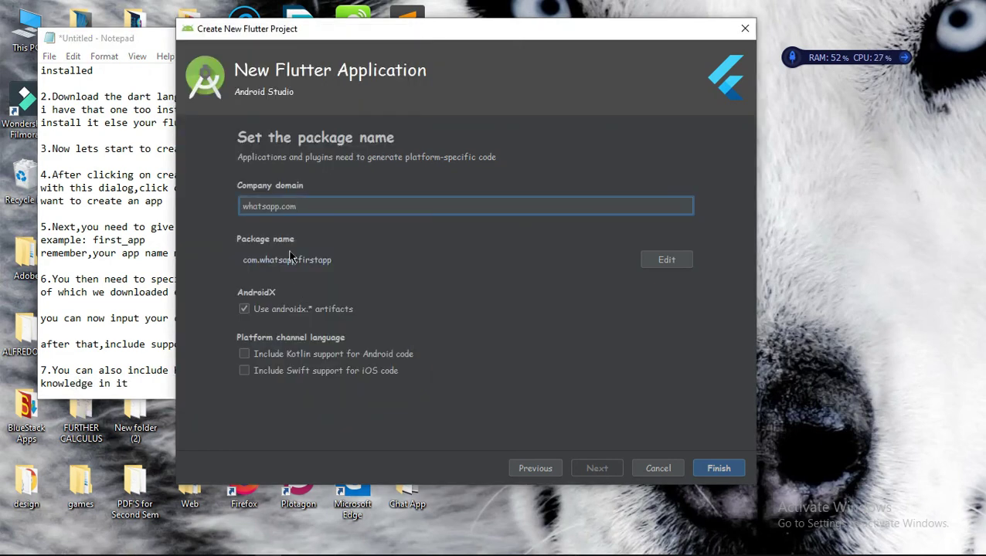
key("BackSpace")
key("BackSpace")
key("BackSpace")
key("BackSpace")
key("BackSpace")
key("BackSpace")
key("BackSpace")
key("BackSpace")
key("BackSpace")
key("BackSpace")
key("BackSpace")
key("BackSpace")
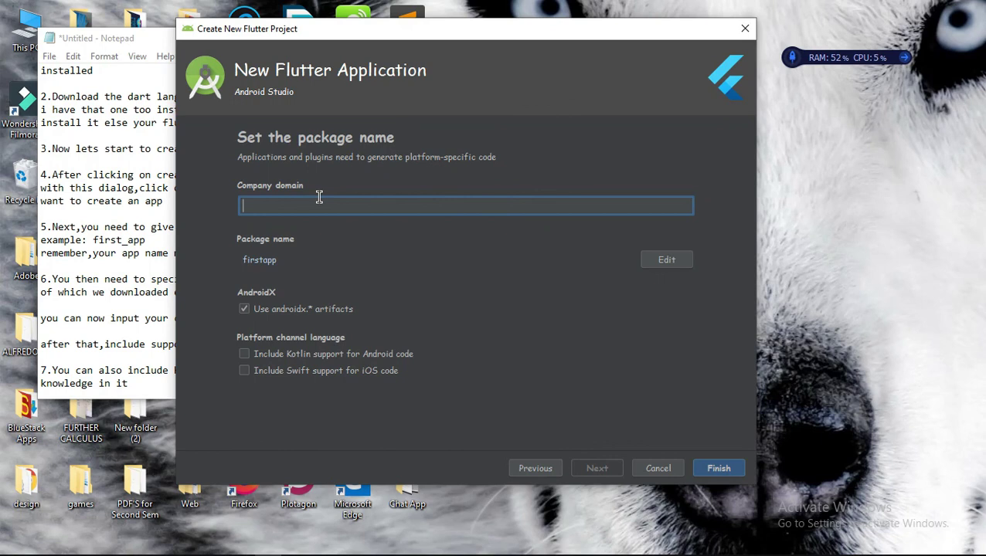
type("company.com")
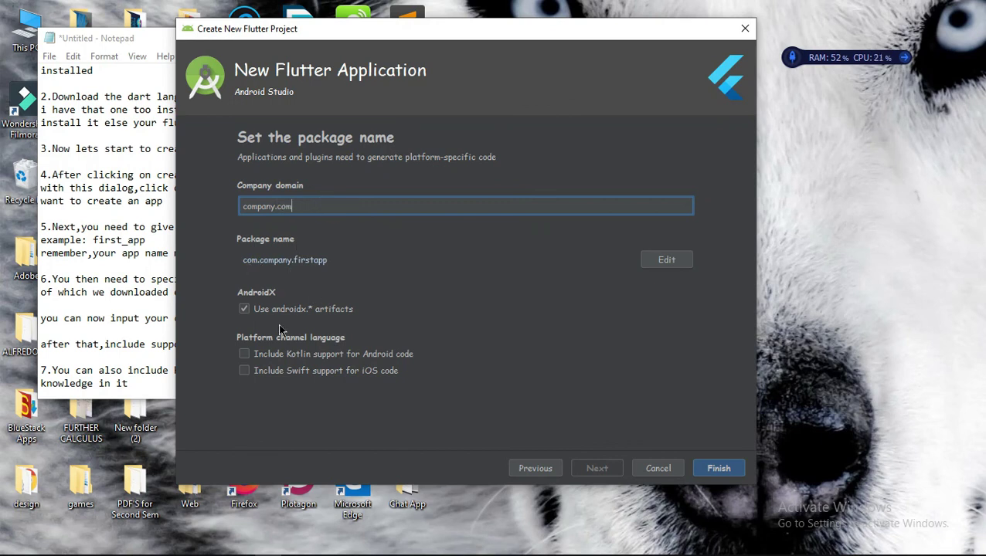
left_click(246, 355)
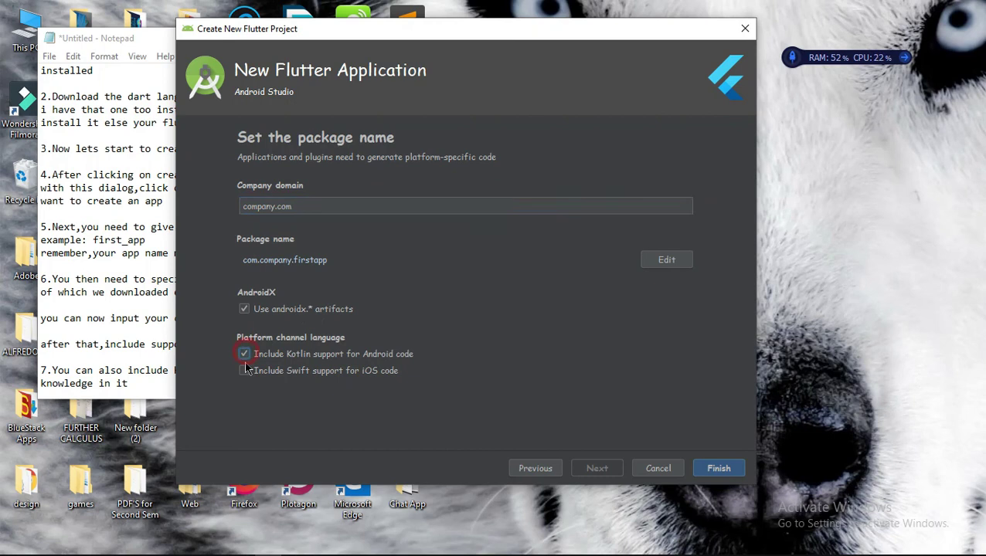
left_click(245, 371)
left_click(245, 372)
left_click(245, 354)
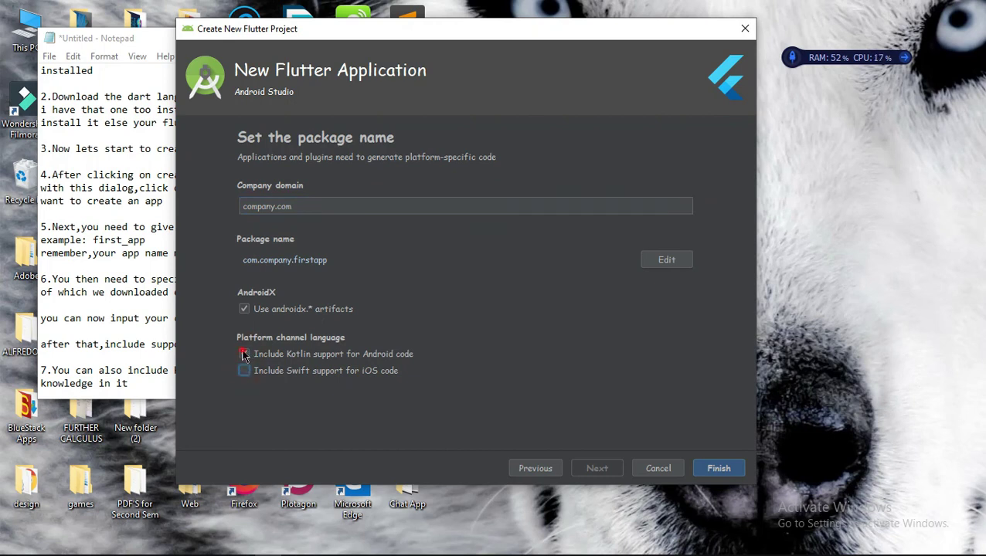
Finish the wizard to create the Flutter project.
left_click(724, 472)
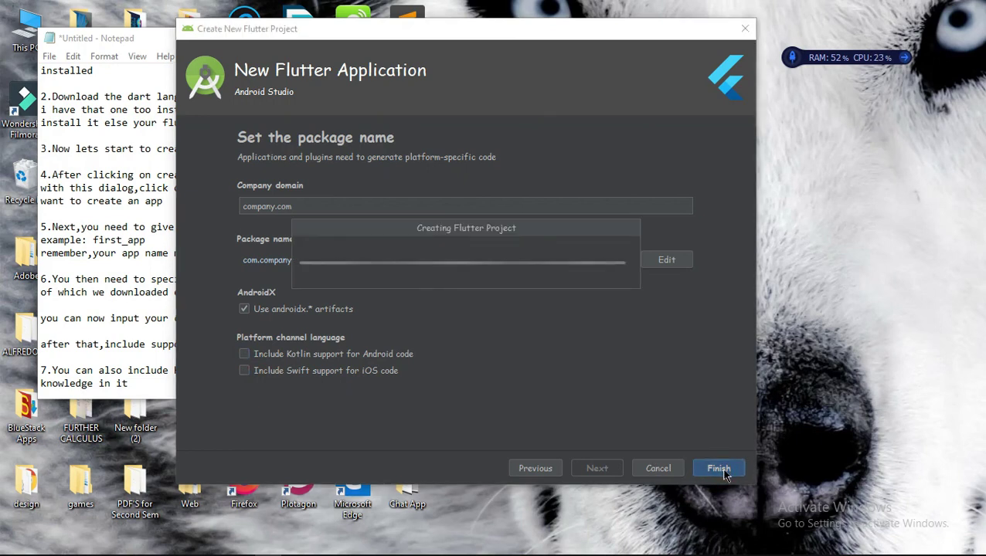
Add beneath note 7 in Notepad the line "click on finish to create your first app".
left_click(157, 383)
key("Return")
type("click ")
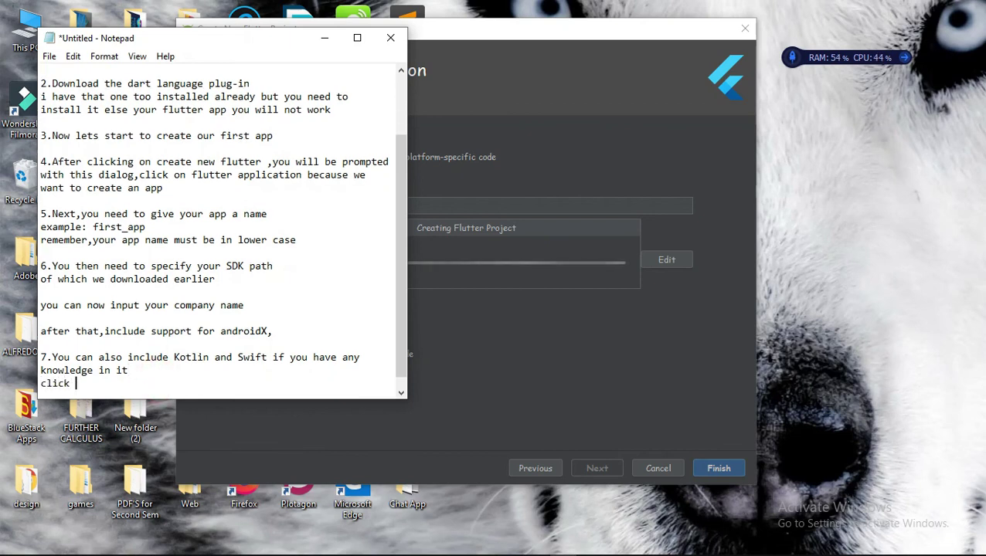
type("on fini")
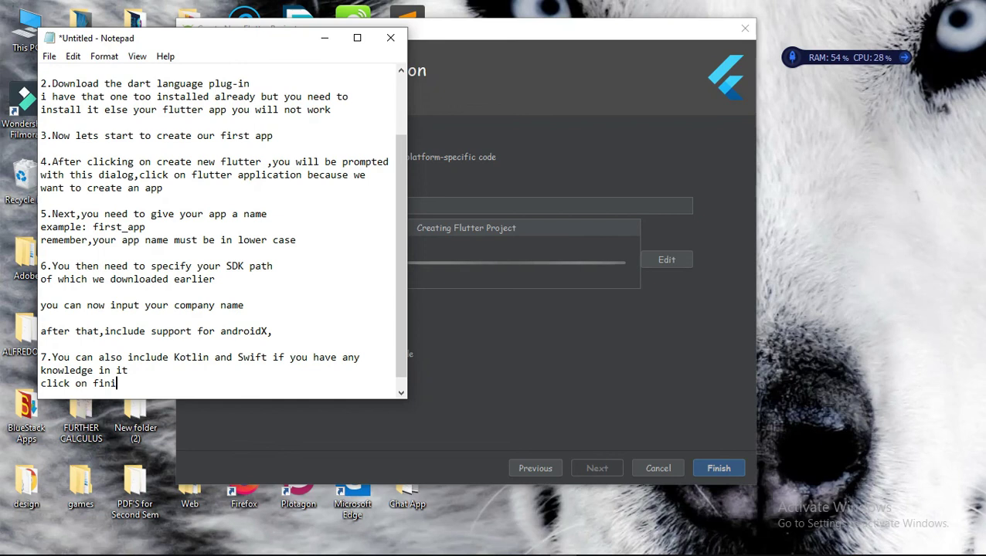
type("sh to create ")
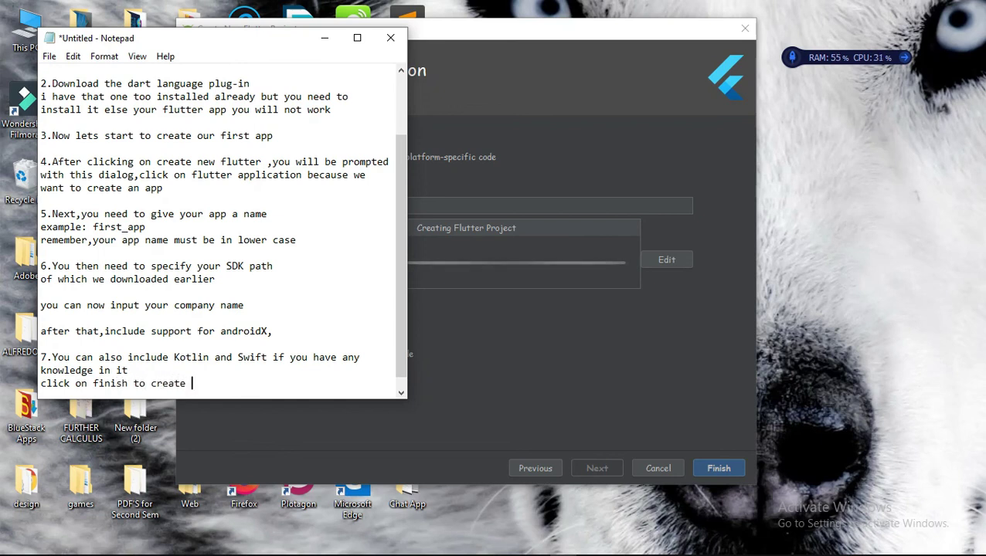
type("your ")
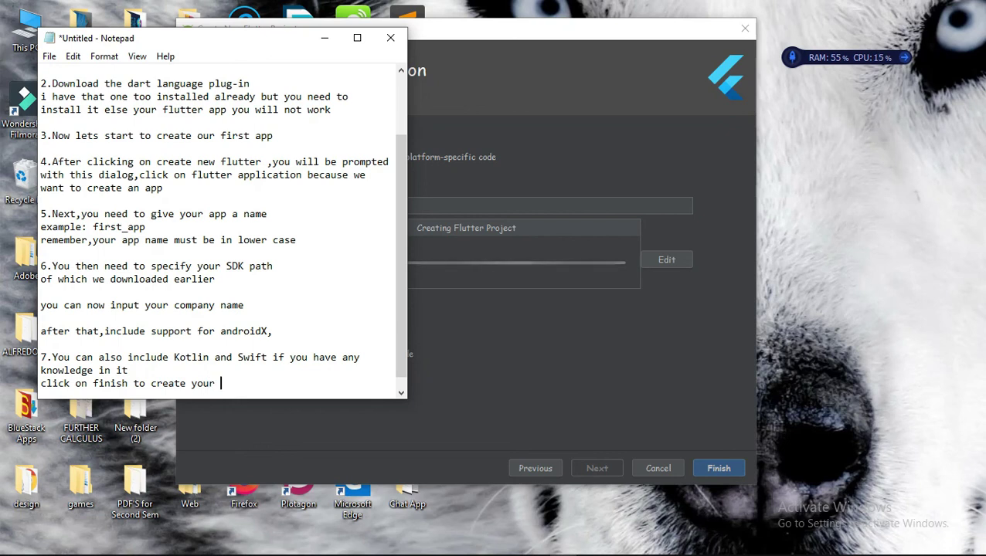
type("first app")
Return to Android Studio, hide the Dart Analysis results and expand the first_app folder in the project tree.
left_click(512, 335)
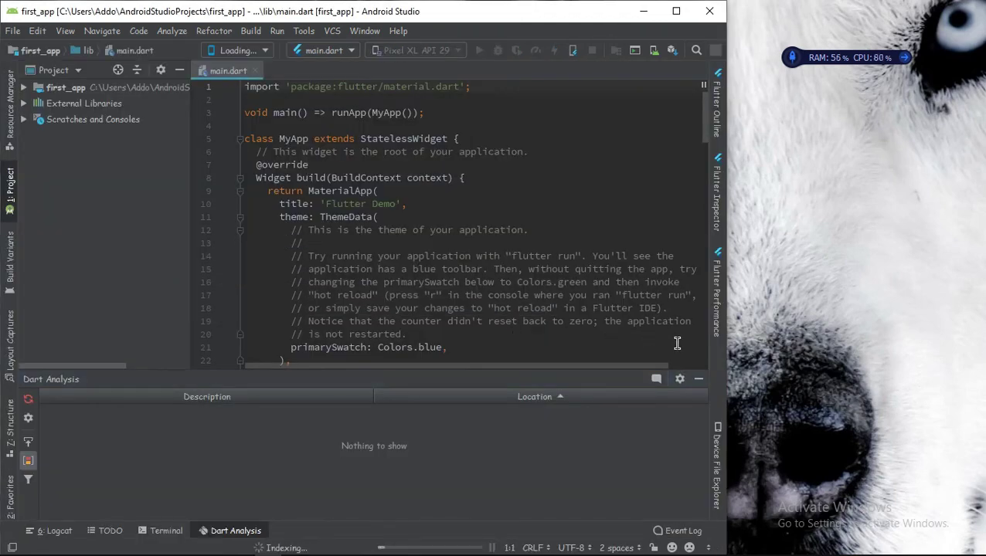
left_click(699, 379)
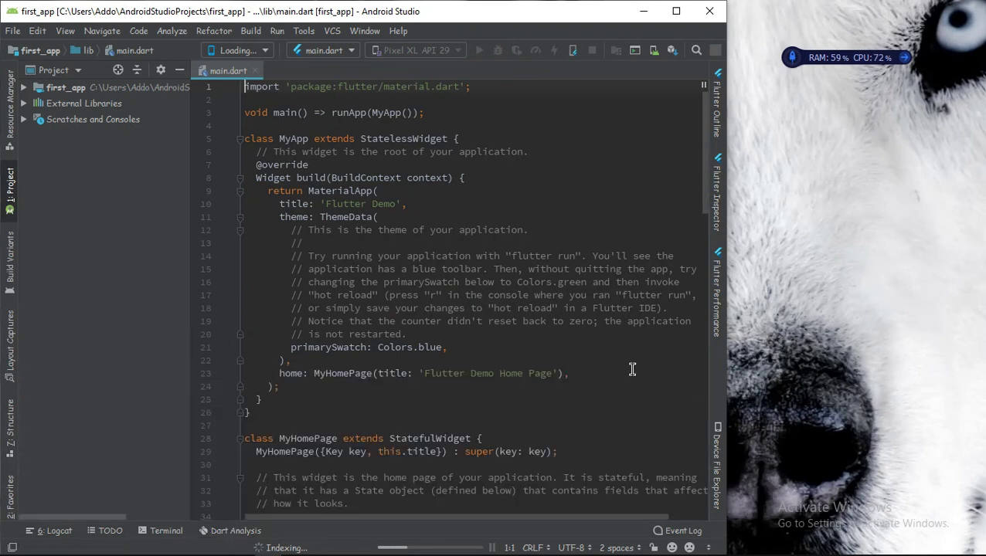
left_click(24, 88)
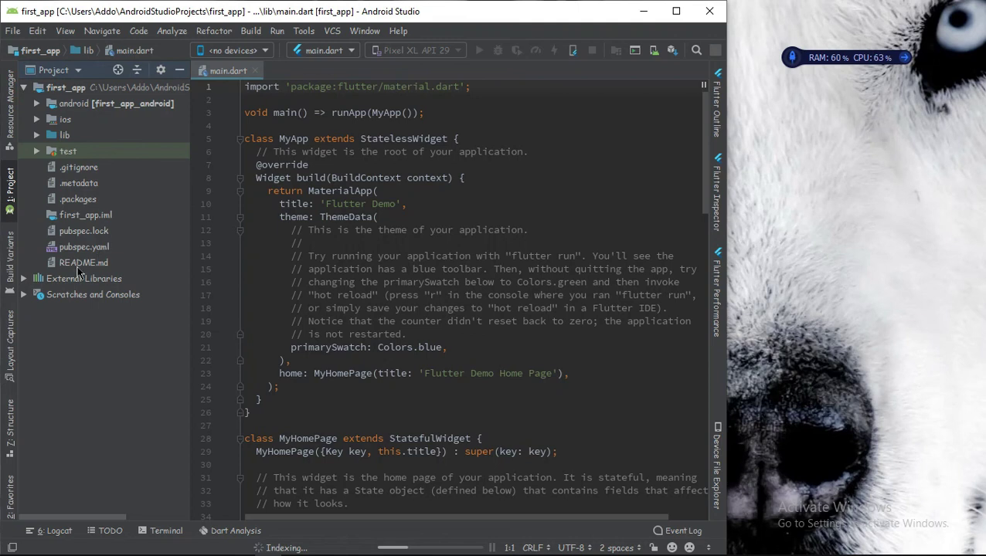